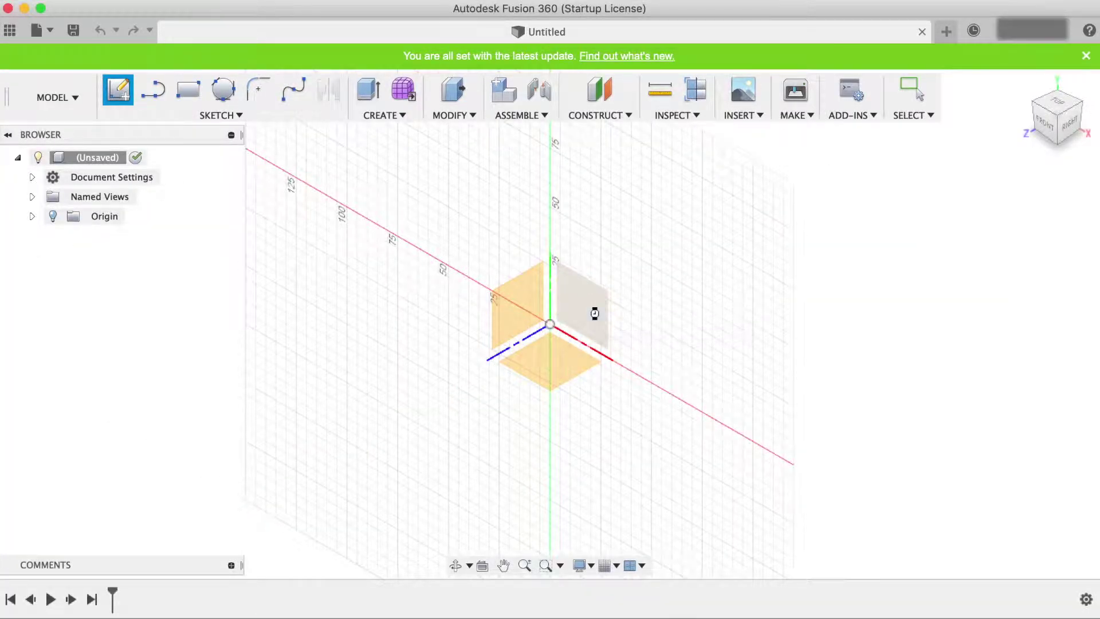
Step: Sketch a center rectangle around the origin on the front plane, with a diagonal of about 136 mm
key(r)
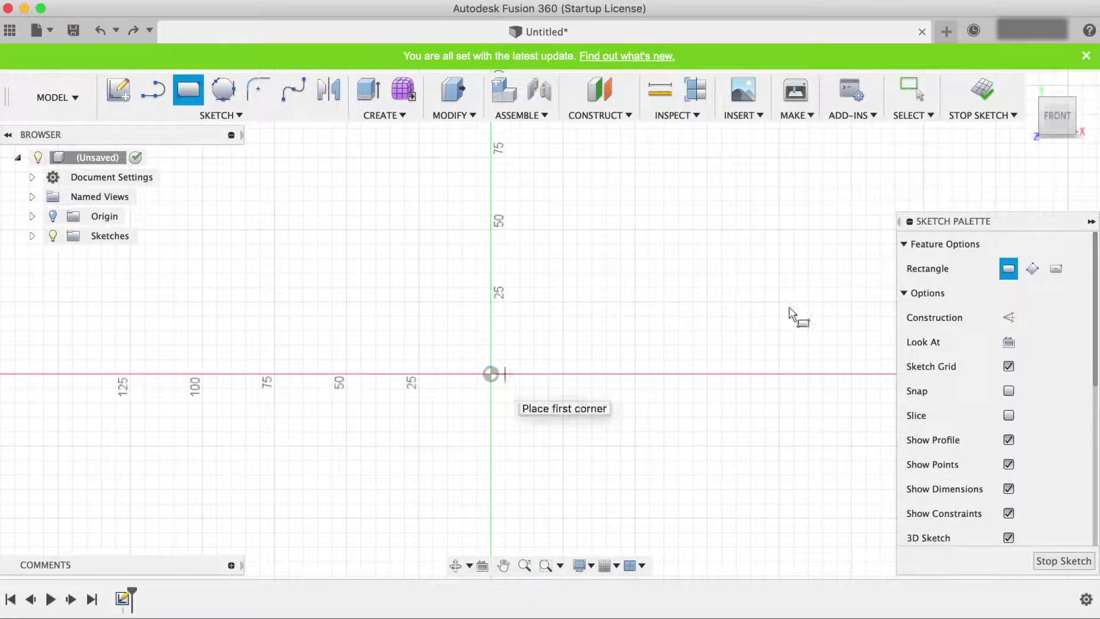
click(1056, 268)
click(491, 374)
click(676, 439)
Step: Dimension the rectangle's diagonal to 230 mm and its height to 95 mm
key(d)
click(567, 346)
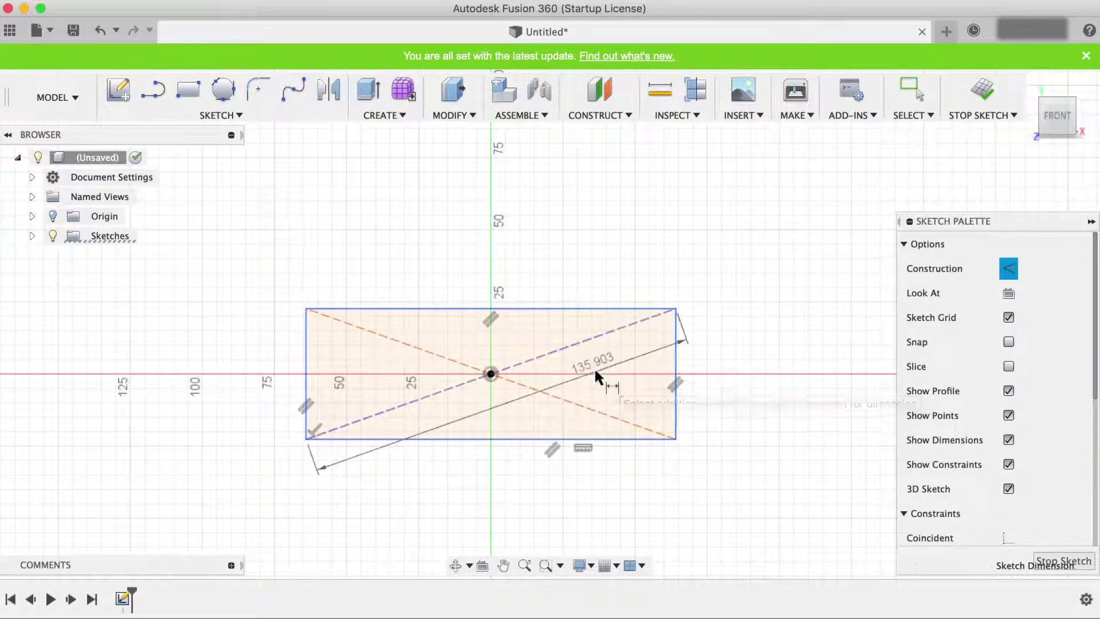
click(597, 376)
text(230)
key(Return)
click(848, 405)
text(95)
key(Return)
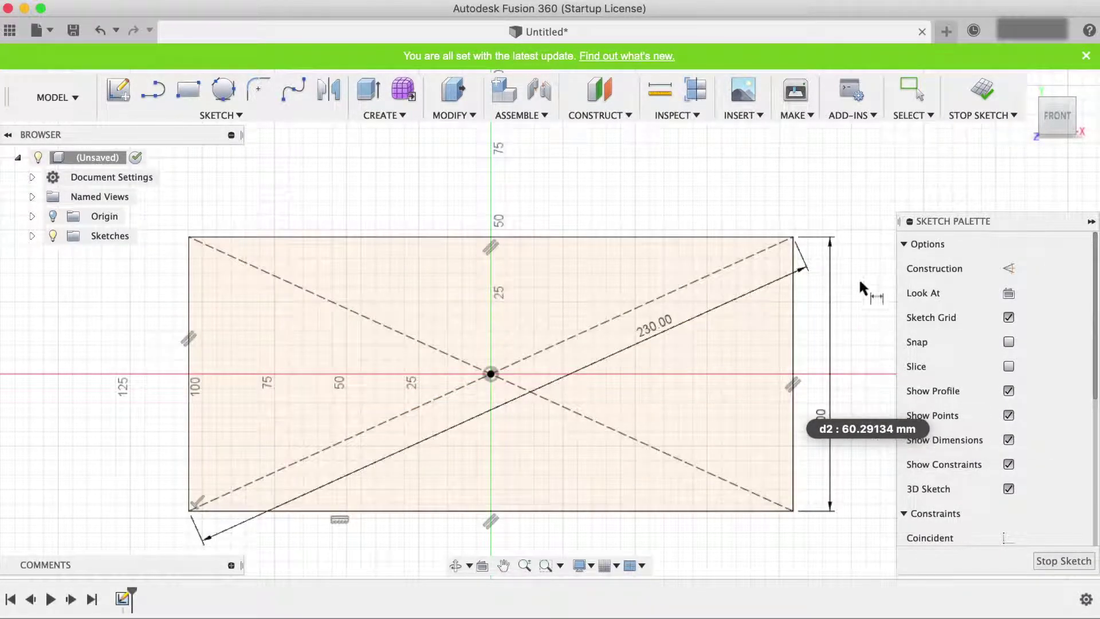
key(Escape)
Step: Convert the four sides of the rectangle to construction lines
click(765, 237)
shift+click(793, 338)
click(558, 510)
shift+click(189, 411)
shift+click(430, 237)
shift+click(793, 324)
key(x)
Step: Draw 12 mm diameter circles centred on all four corners of the rectangle
key(c)
click(793, 237)
text(10)
key(Return)
click(188, 236)
text(12)
key(Return)
click(188, 510)
text(12)
key(Return)
key(Escape)
key(c)
click(793, 510)
text(12)
key(Return)
key(Escape)
Step: Offset the diagonal rising from the lower-left to the upper-right corner by 6 mm to both sides
key(o)
click(531, 353)
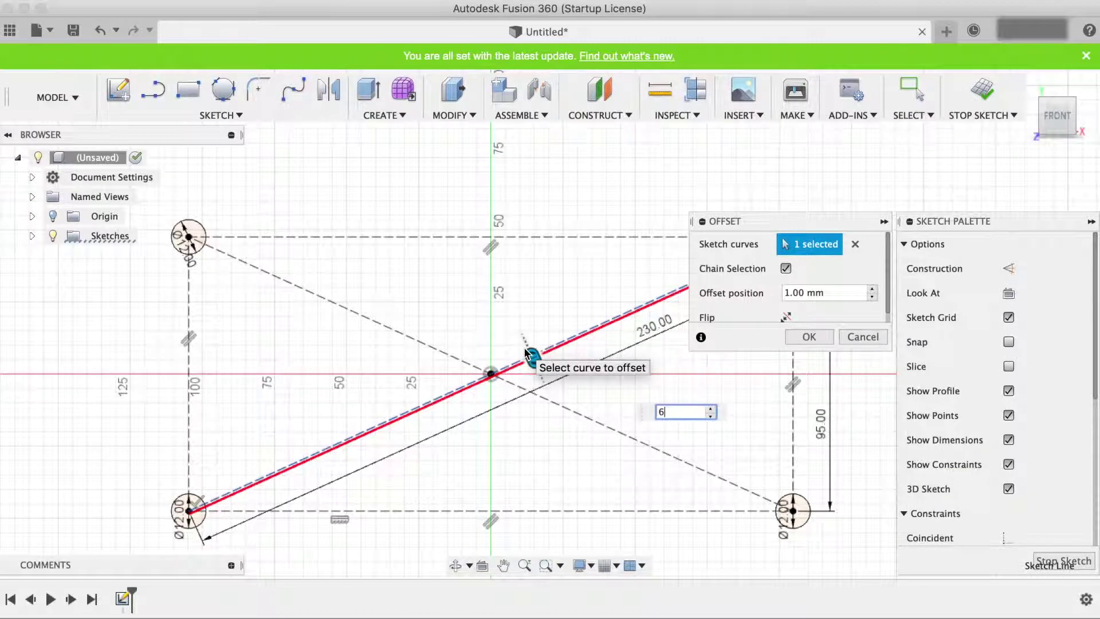
key(Return)
key(o)
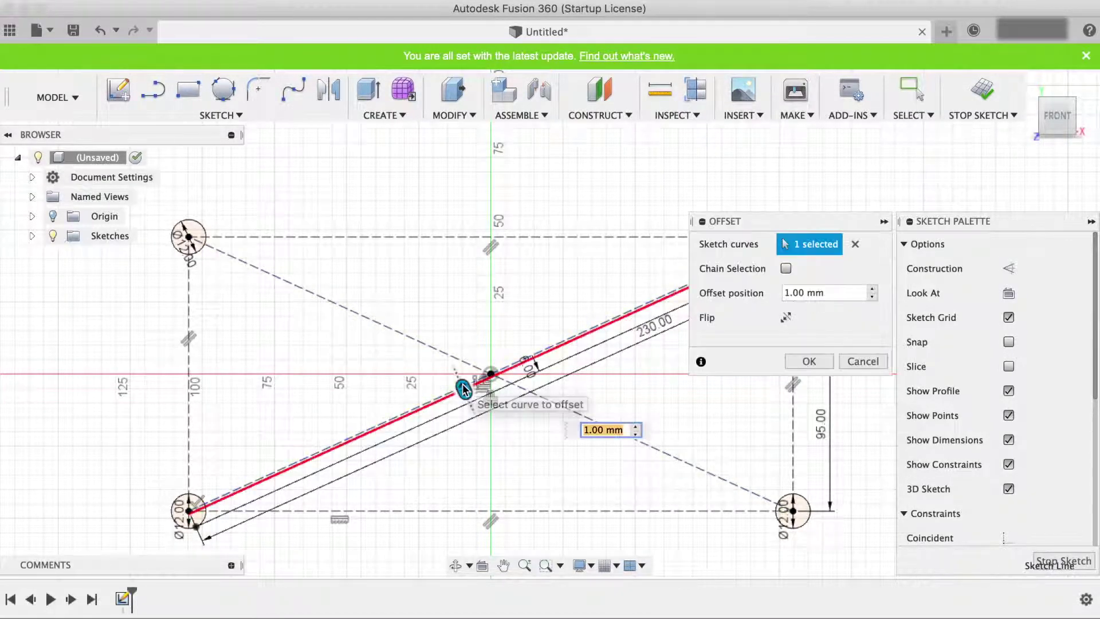
key(Return)
Step: Offset the diagonal falling from the upper-left to the lower-right corner by 6 mm to both sides
click(452, 356)
text(o6)
key(Return)
click(441, 351)
text(o-6)
key(Return)
Step: Trim the offset line segments inside the diamond where the two arms cross, leaving one open X outline
scroll(494, 362, up, 5)
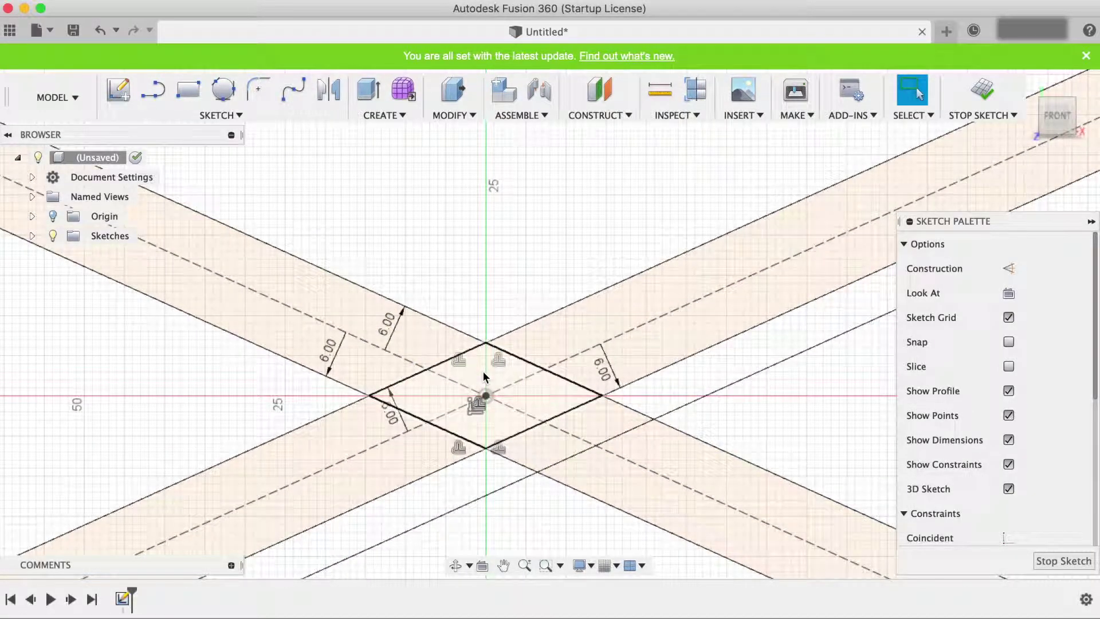
key(t)
click(467, 358)
click(565, 378)
click(505, 440)
click(580, 416)
click(459, 456)
click(396, 407)
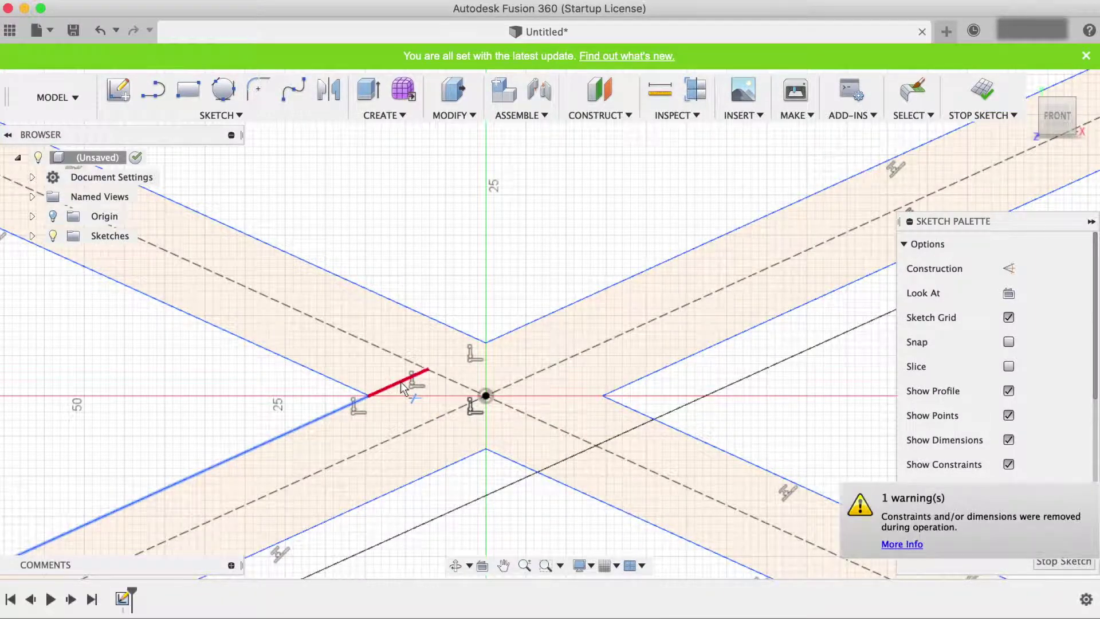
scroll(420, 390, down, 3)
scroll(421, 390, down, 2)
key(Escape)
Step: Fillet the upper and lower inner corners of the X outline with an 80 mm radius
click(258, 90)
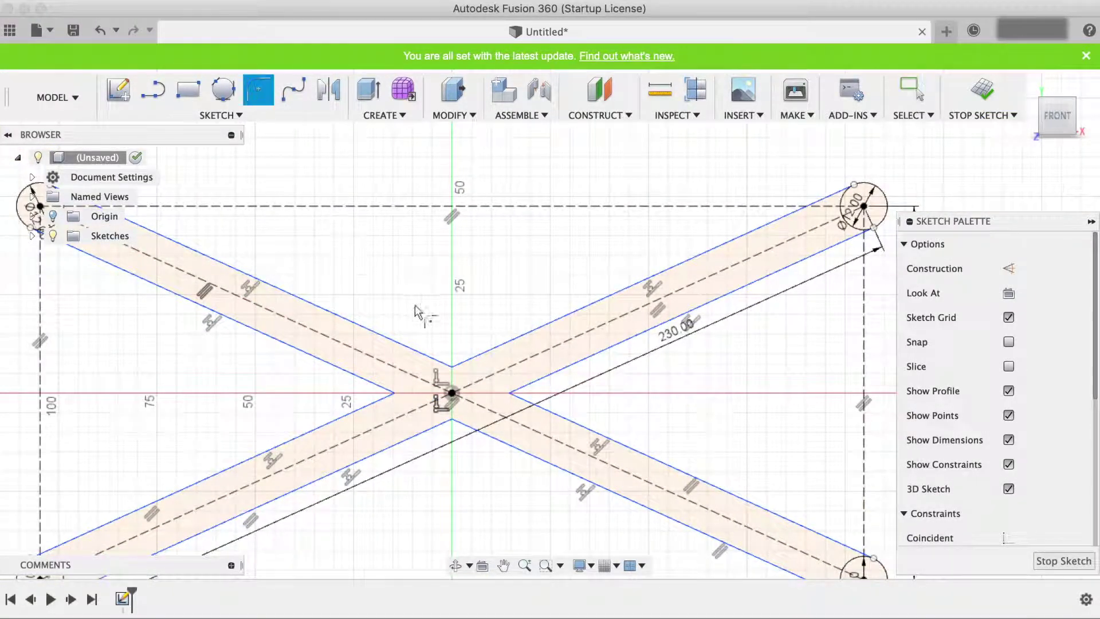
click(463, 361)
click(433, 427)
click(468, 429)
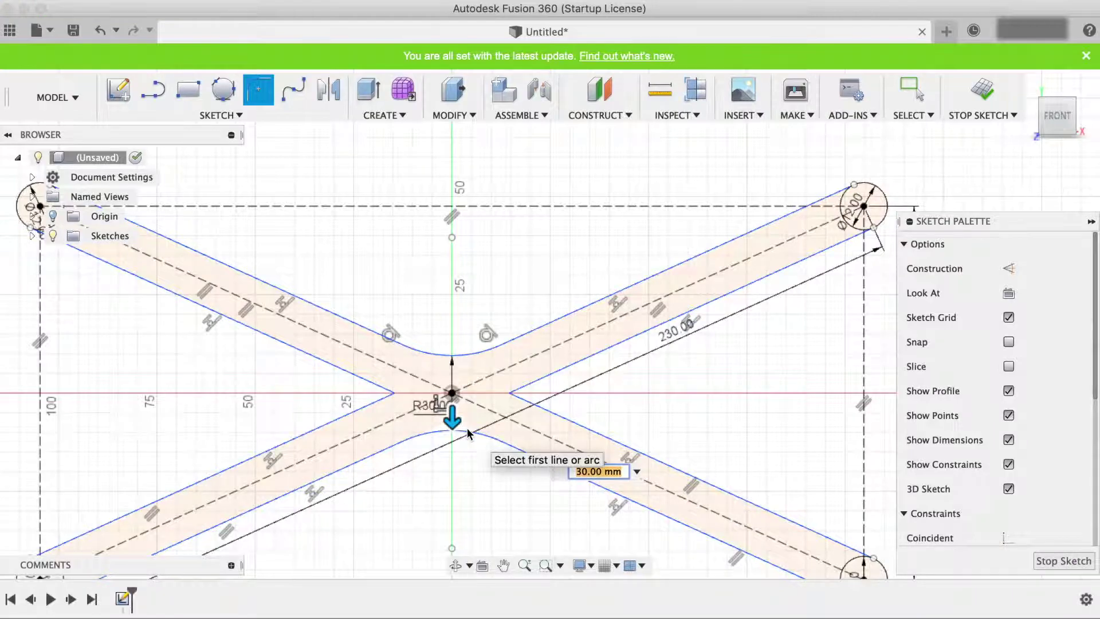
text(80)
key(Return)
Step: Fillet the left and right inner corners of the X outline with a 36 mm radius
click(256, 90)
click(320, 360)
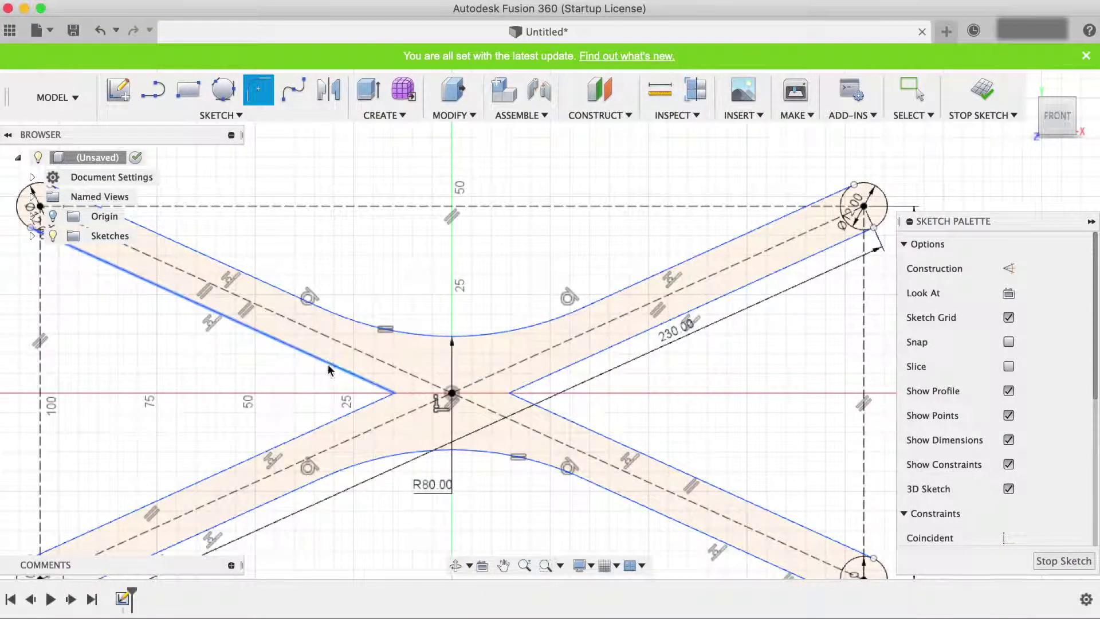
click(337, 418)
click(508, 396)
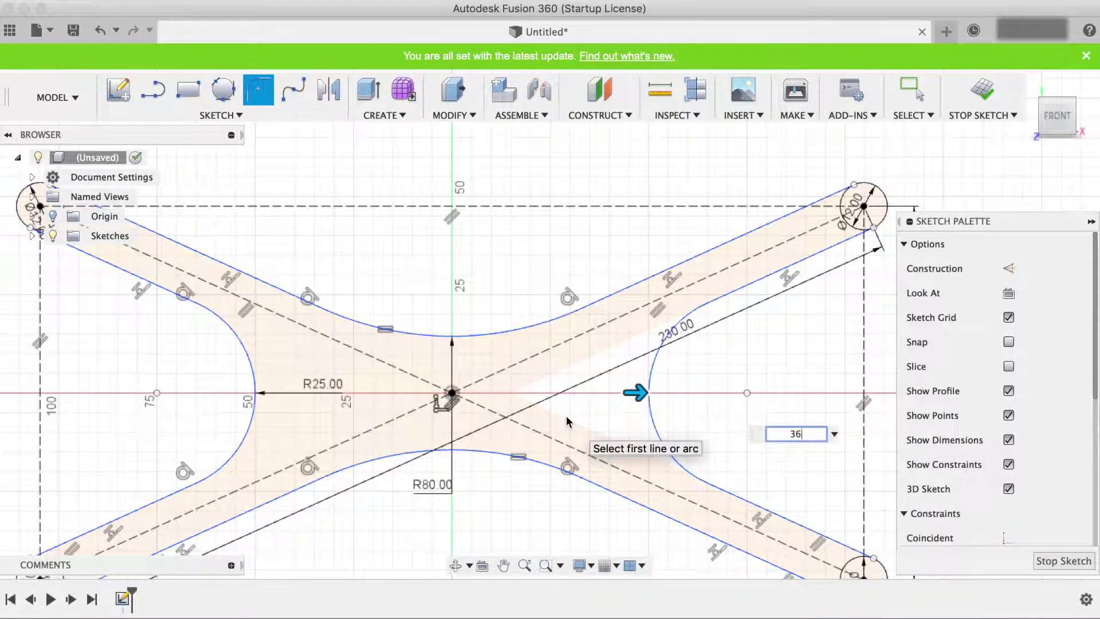
key(Return)
key(Escape)
Step: Trim the surplus curves at the corner circles where the four arms end, and finish the sketch
key(F6)
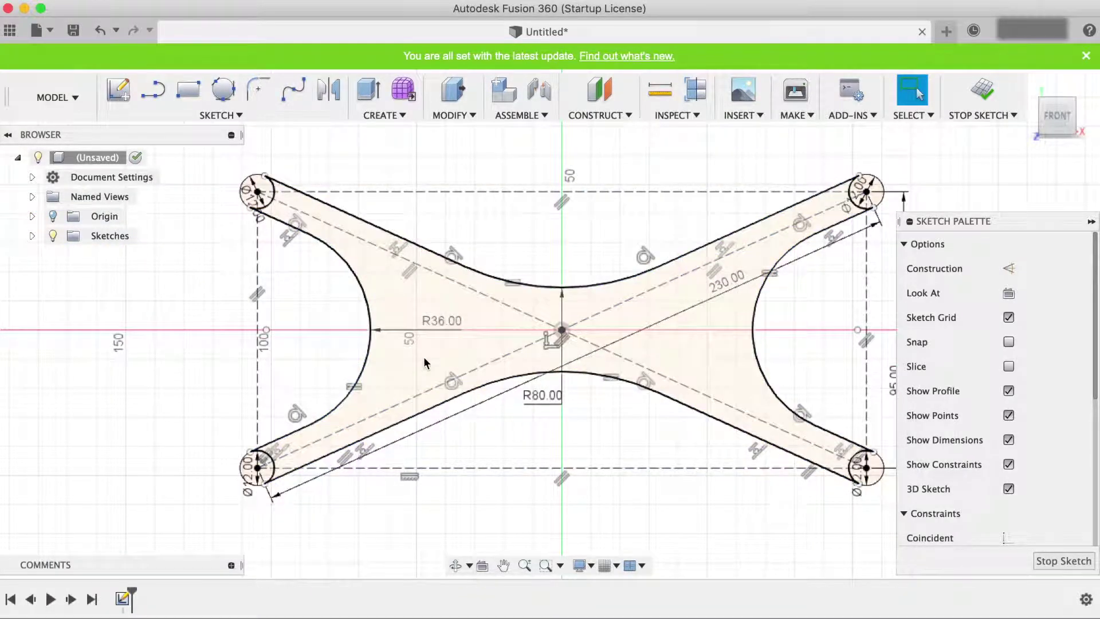
key(t)
scroll(271, 470, up, 4)
click(279, 462)
scroll(298, 458, down, 3)
click(295, 156)
click(1041, 157)
scroll(630, 241, down, 3)
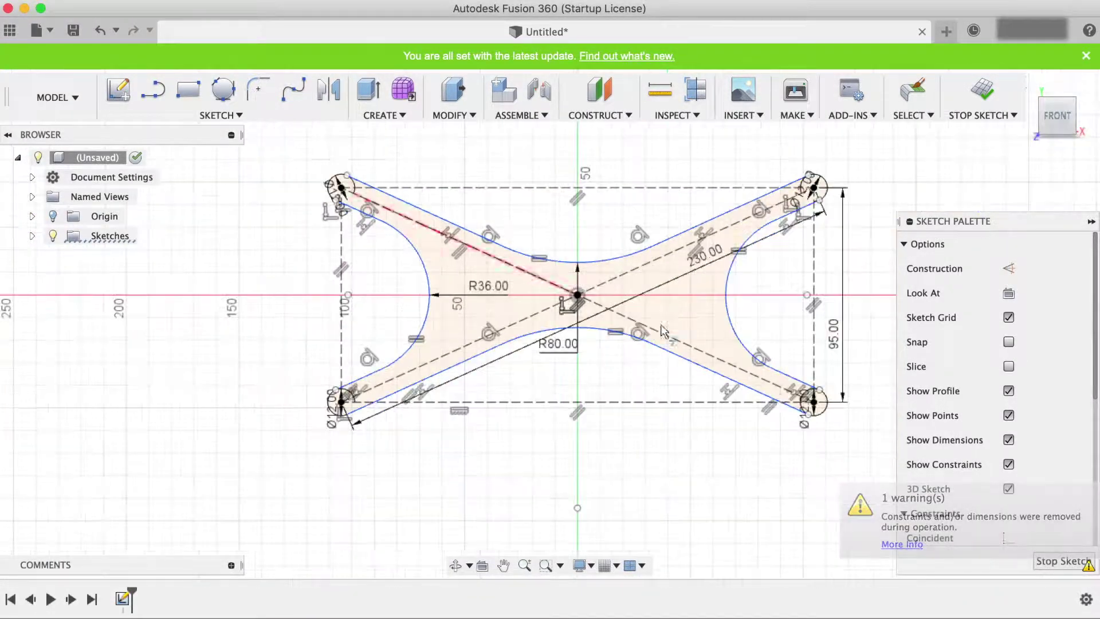
click(807, 396)
key(Escape)
click(982, 90)
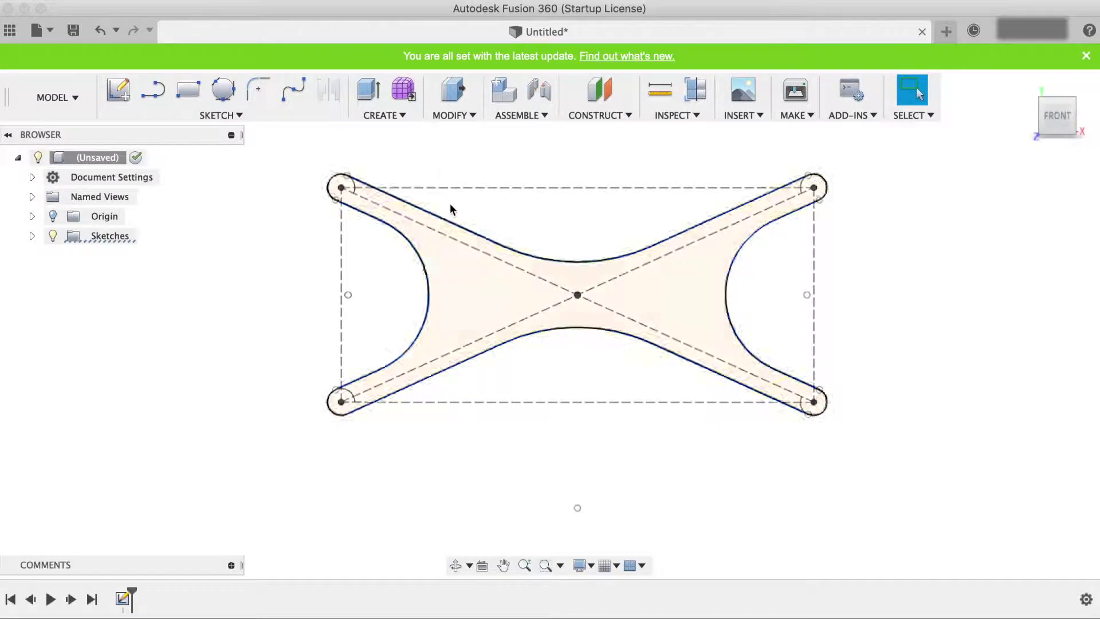
Step: Start a sketch on the horizontal origin plane and draw a 126 mm vertical construction line up from the origin
click(117, 91)
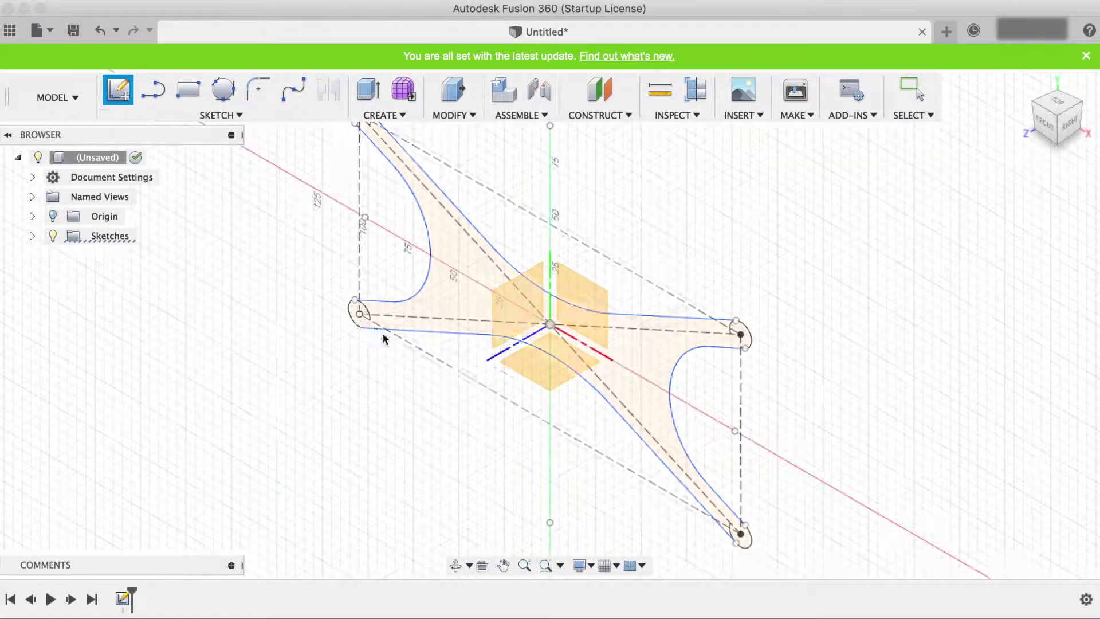
click(554, 361)
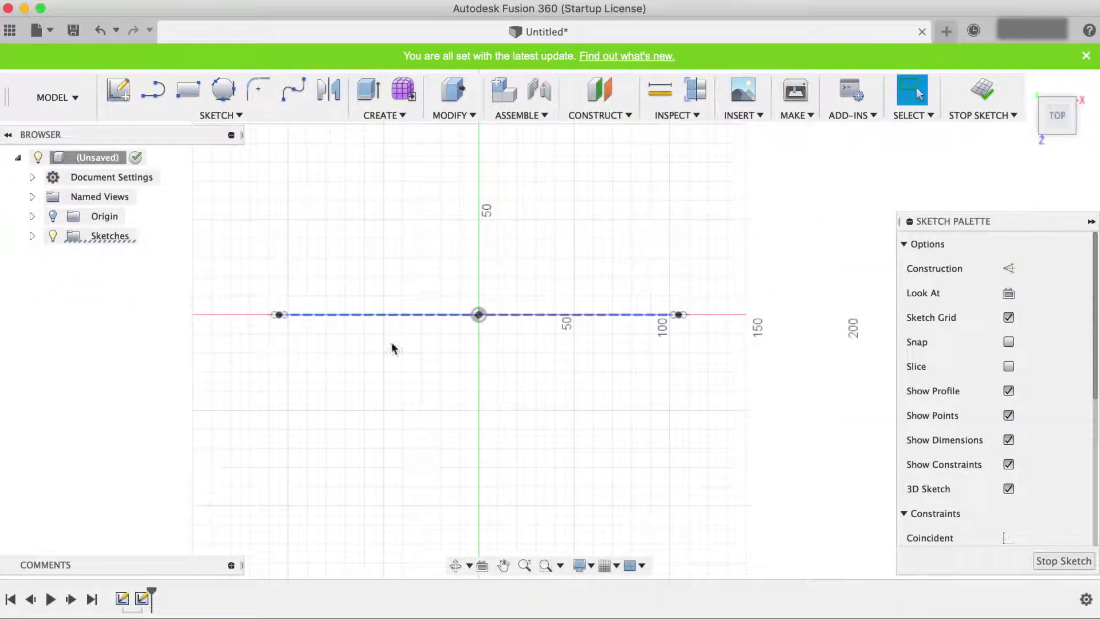
click(479, 314)
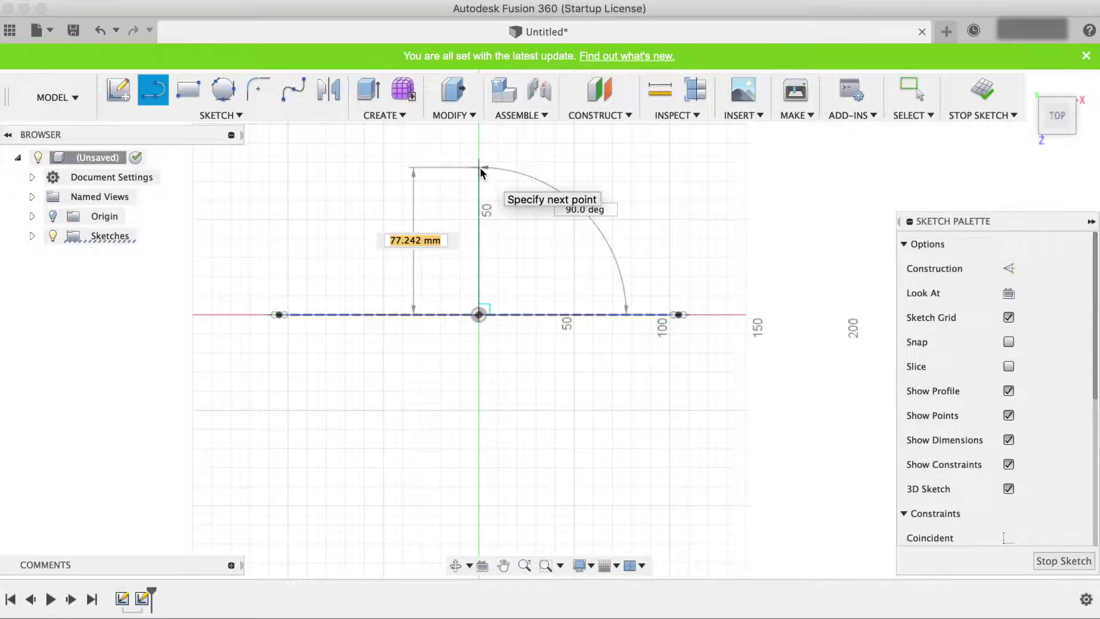
text(126)
key(Return)
key(Escape)
scroll(465, 459, down, 2)
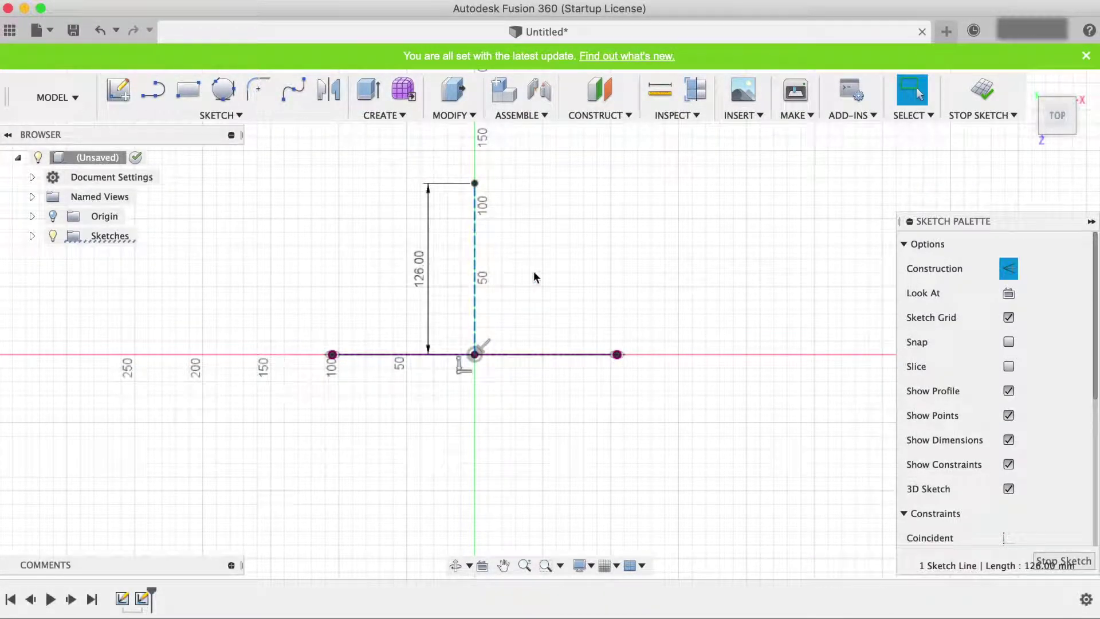
Step: Draw a circle centred on the upper end of the 126 mm line and passing through the origin
key(c)
click(474, 183)
click(474, 355)
scroll(436, 471, down, 2)
key(Escape)
Step: Draw a short vertical construction line upward from the circle's centre and dimension it to 14 mm
scroll(471, 250, up, 6)
key(l)
click(442, 282)
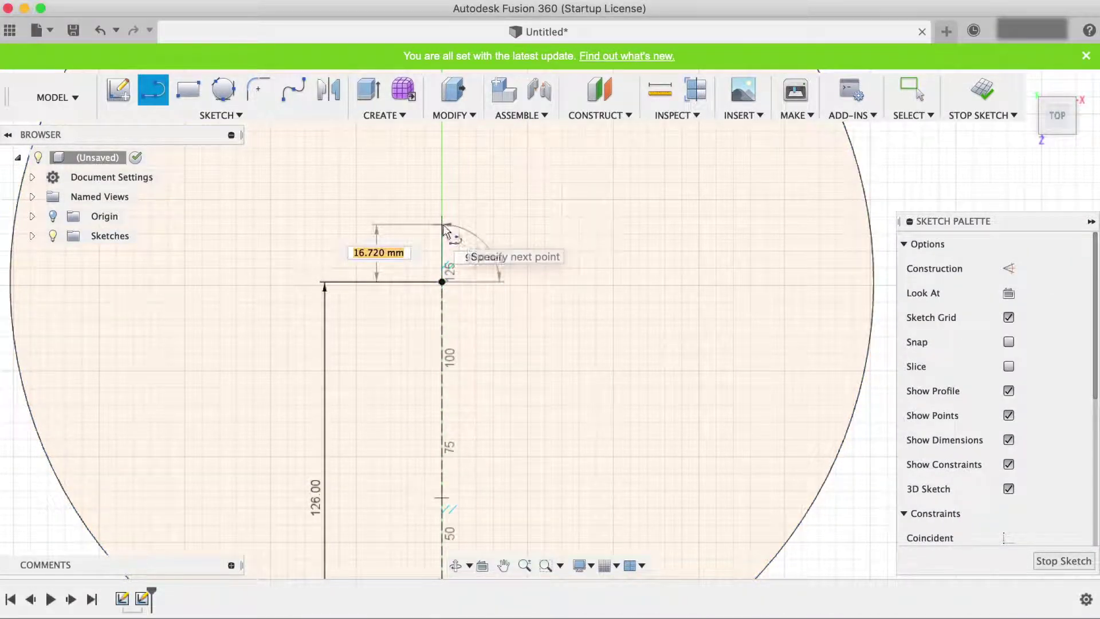
click(482, 228)
key(d)
click(442, 257)
key(Escape)
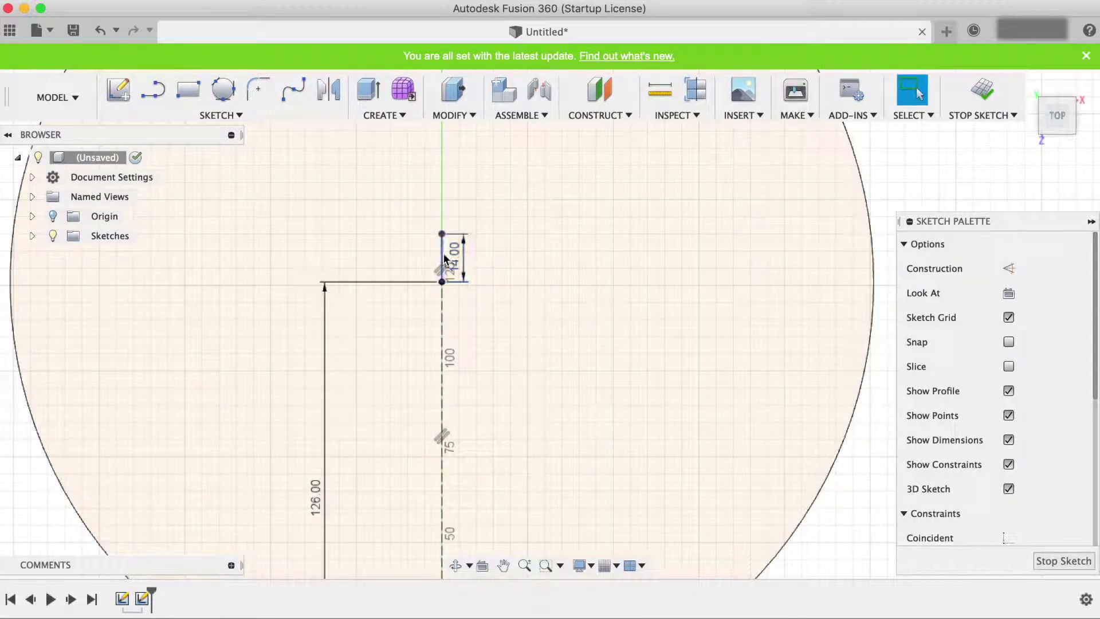
Step: Draw a second circle centred on the upper end of the 14 mm line with a diameter of 127*2 mm
key(c)
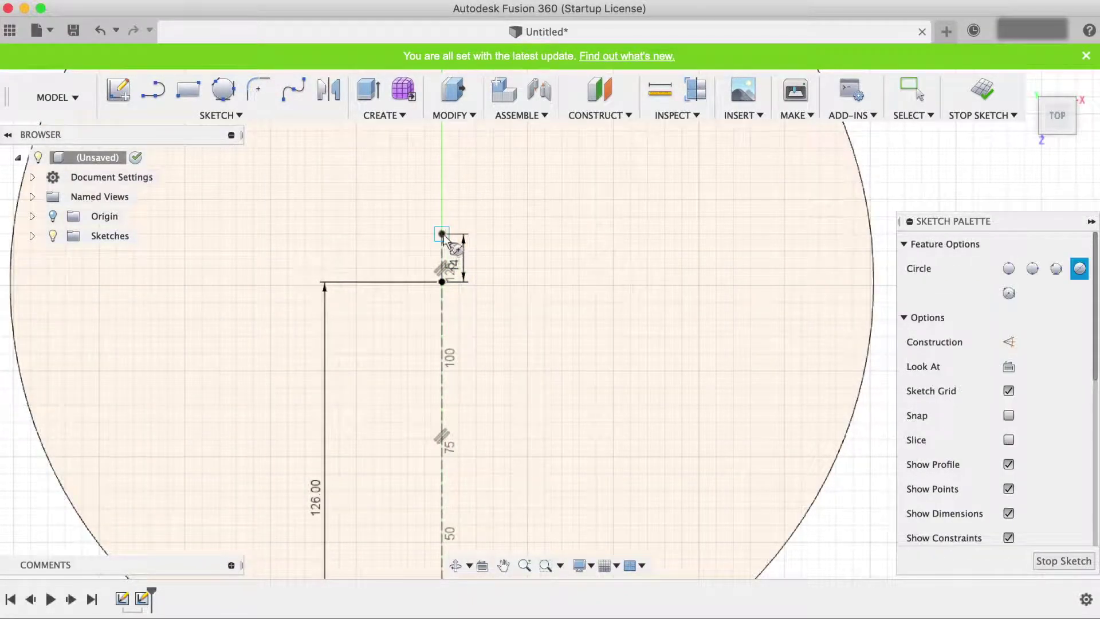
click(442, 234)
text(127*2)
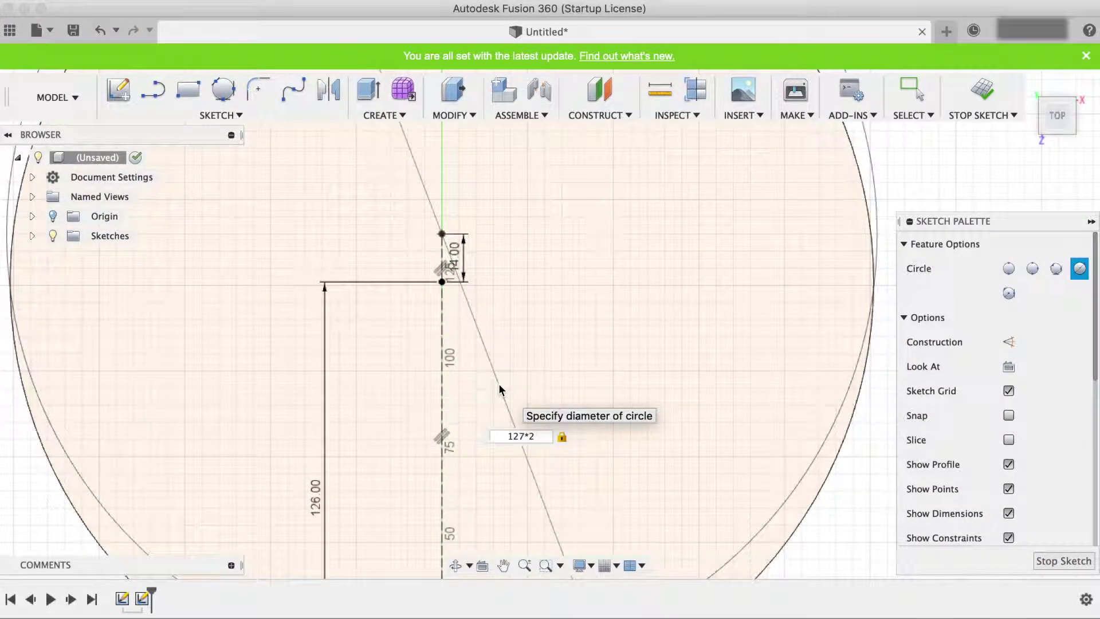
key(Return)
key(Escape)
scroll(614, 422, down, 5)
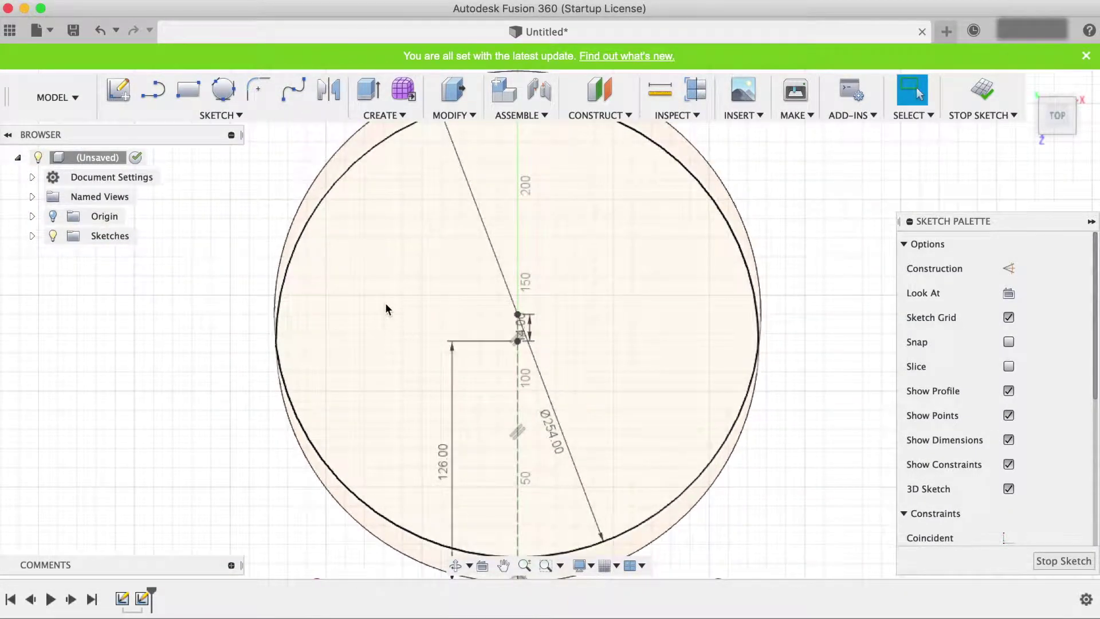
Step: Trim the two circles to a lower crescent and round its left tip with a 2.5 mm fillet
key(t)
click(311, 190)
click(259, 90)
click(319, 454)
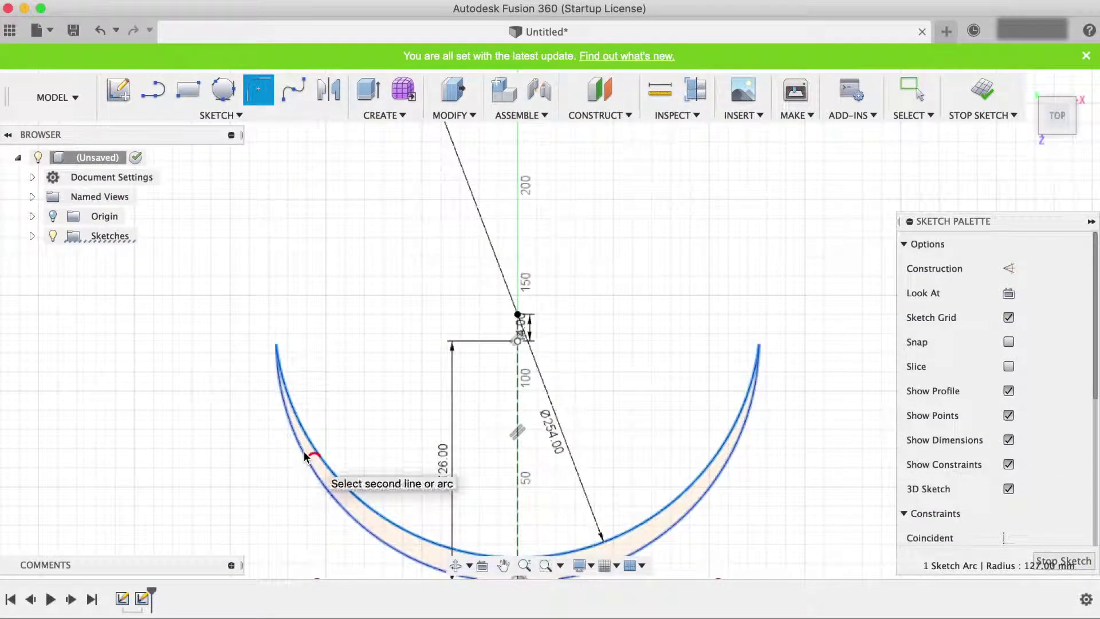
click(306, 455)
text(5)
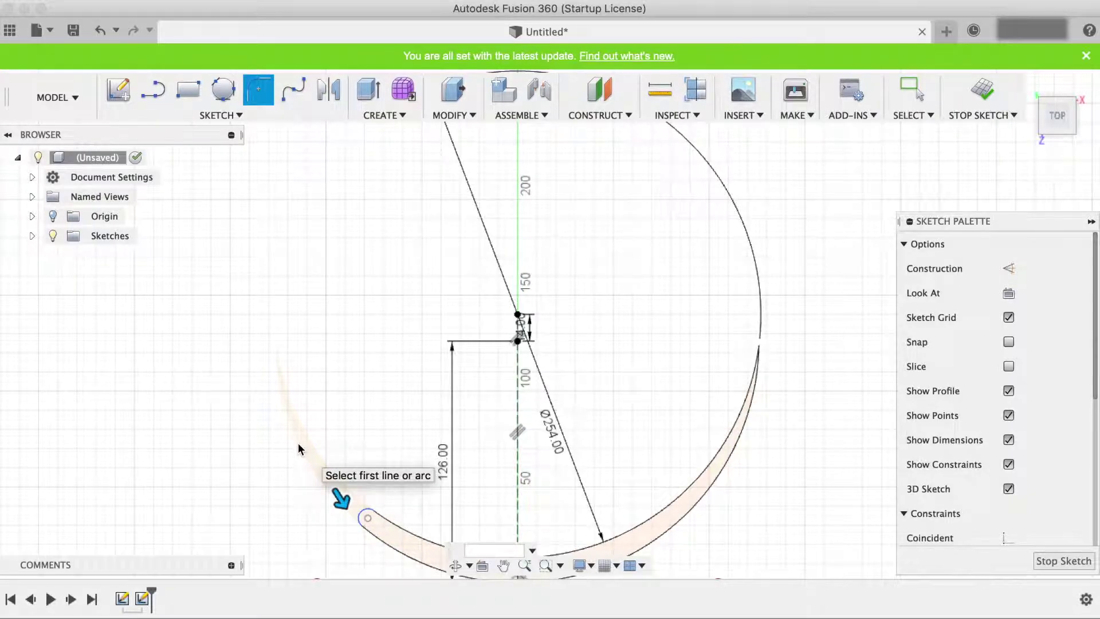
text(2.5)
key(Return)
Step: Round the crescent's right tip with a 2.5 mm fillet and finish the sketch
click(741, 434)
click(739, 436)
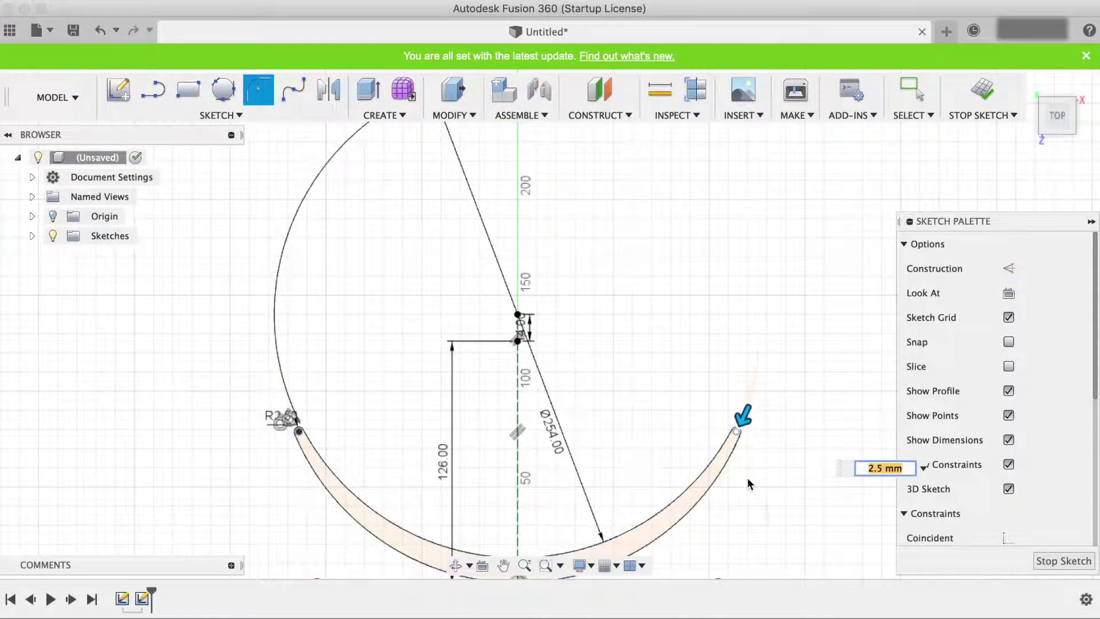
key(Return)
key(Return)
scroll(555, 189, down, 2)
click(983, 93)
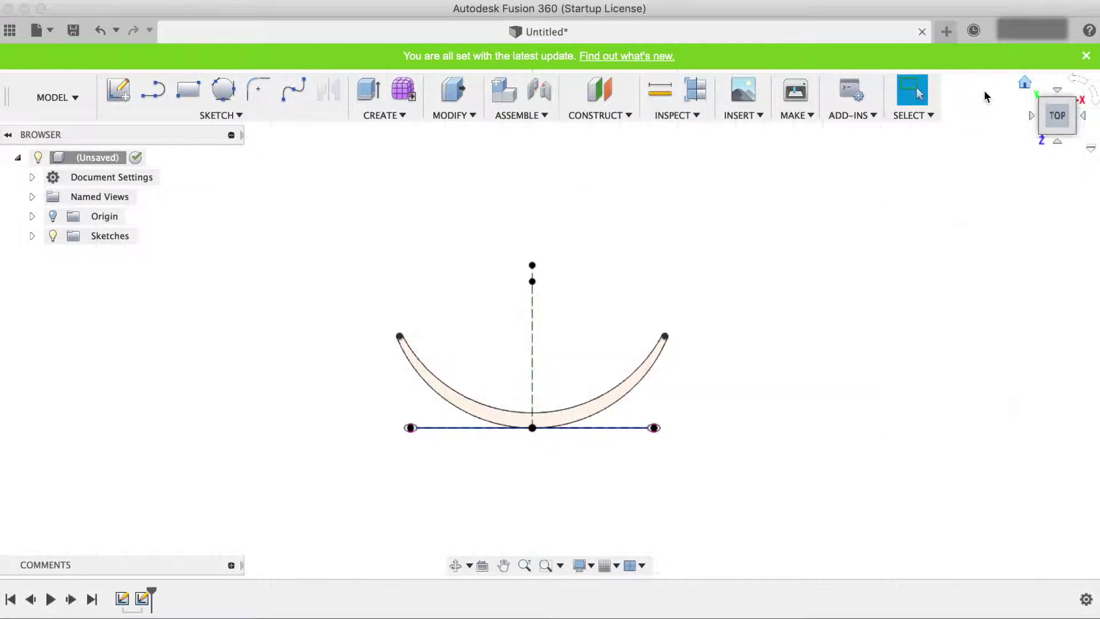
Step: Start a sketch on the side origin plane and draw a short vertical line across the horizontal axis, dimensioned to 15 mm
click(118, 90)
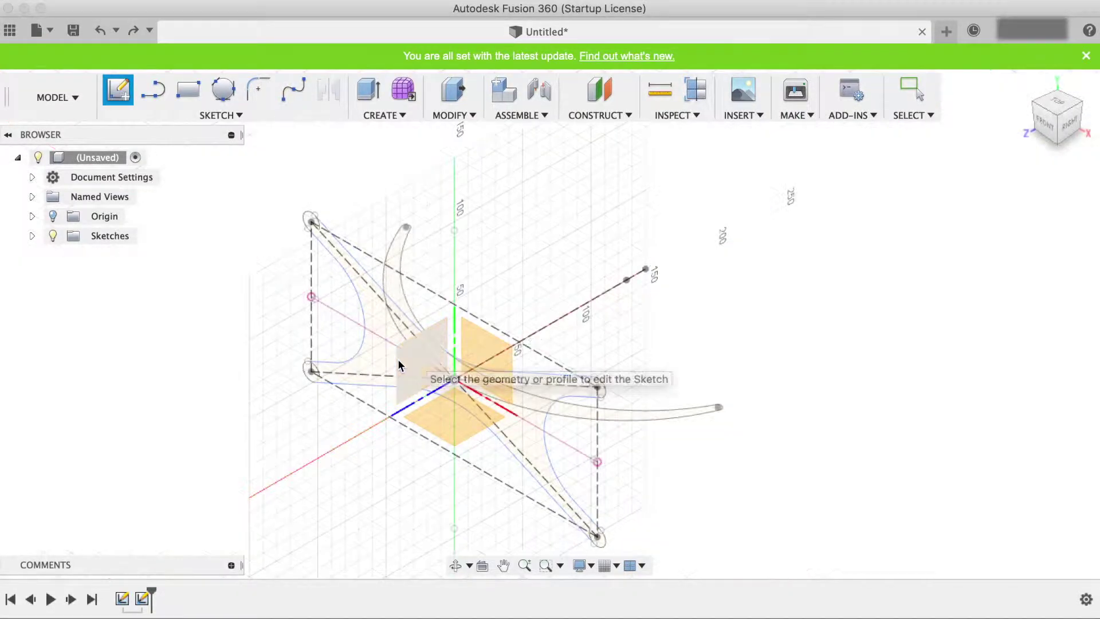
click(399, 365)
scroll(238, 332, down, 1)
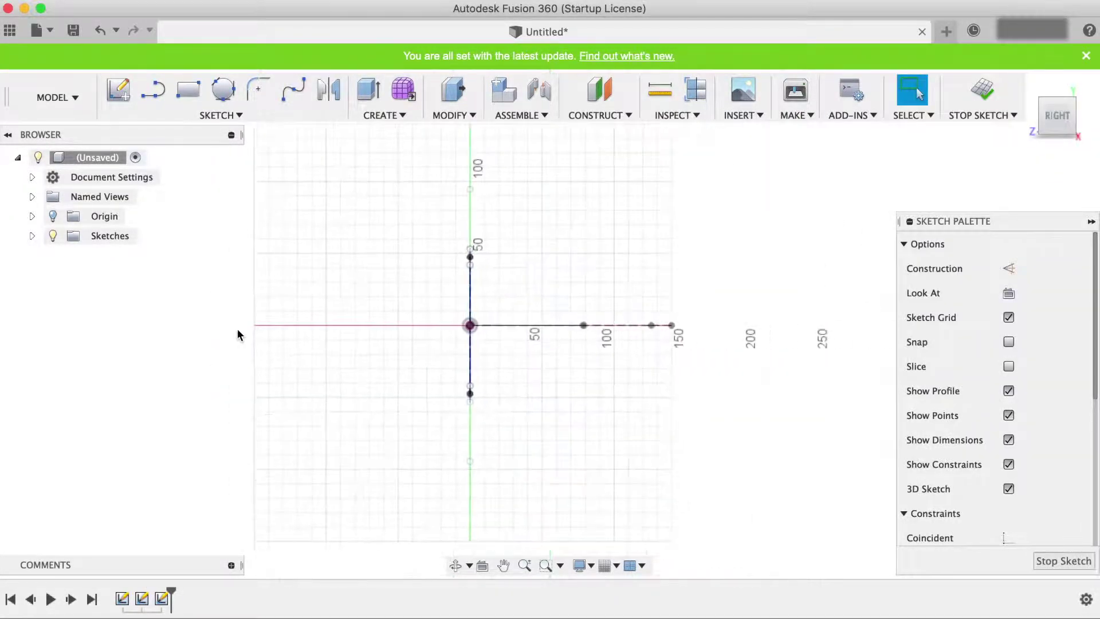
key(l)
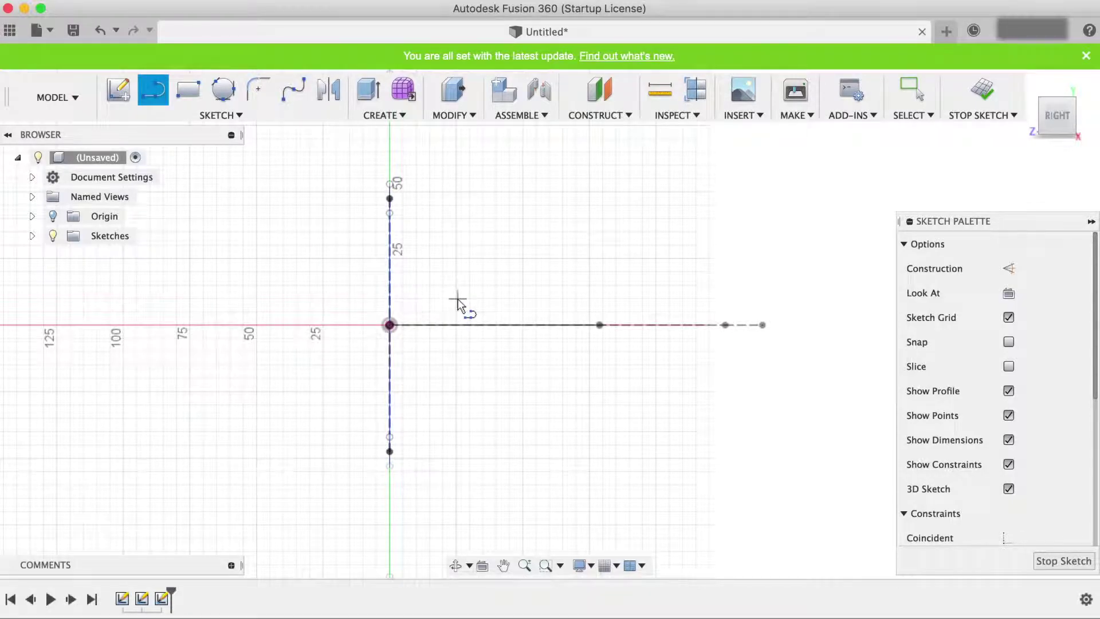
double_click(455, 349)
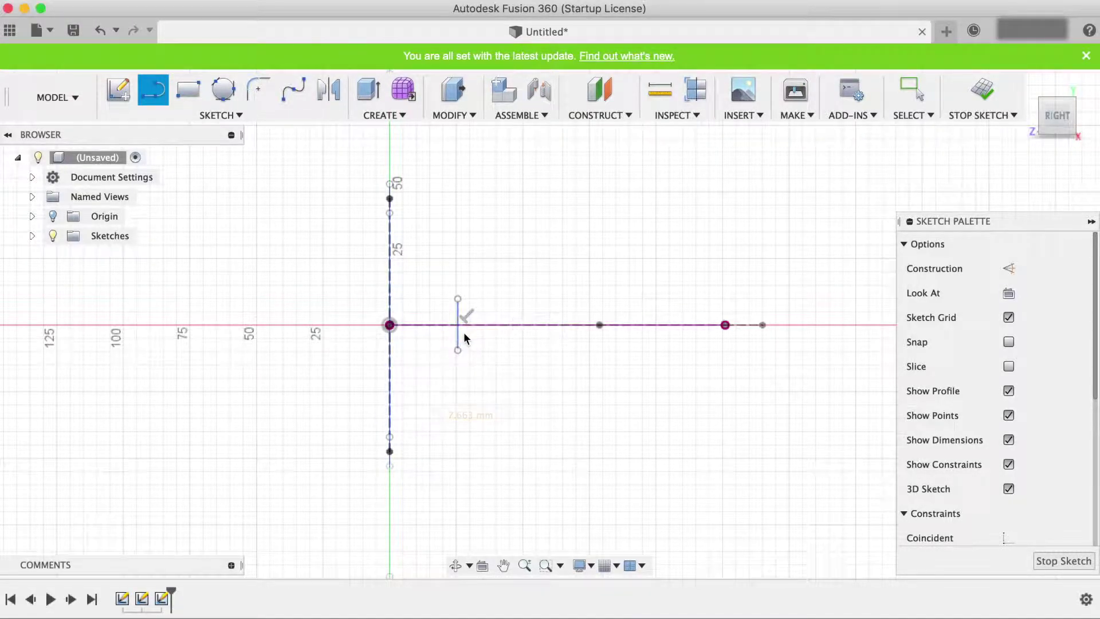
click(491, 338)
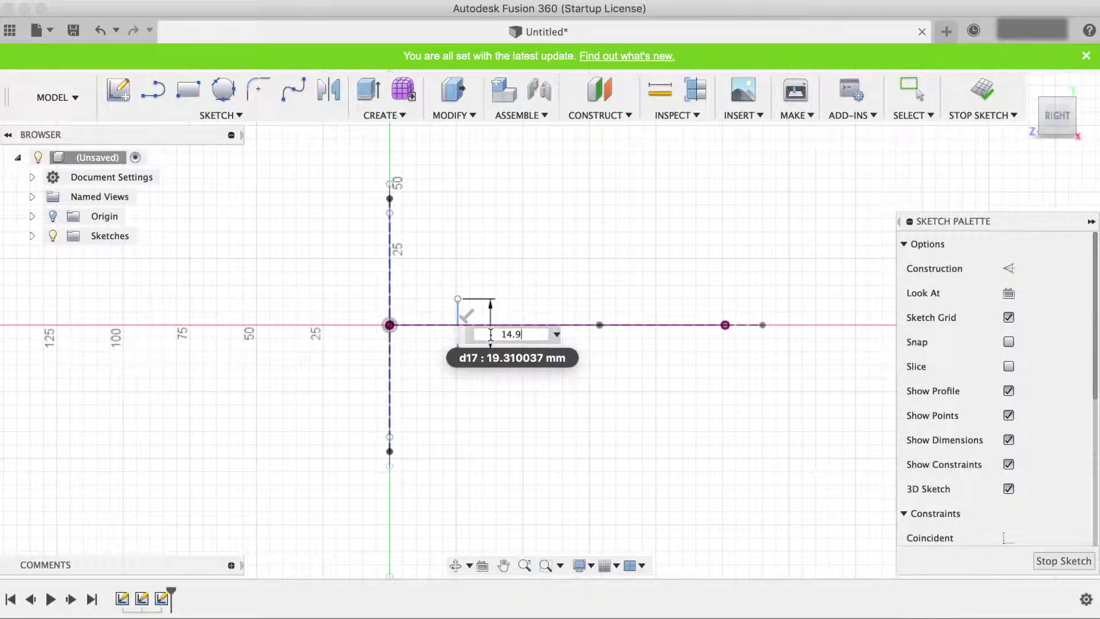
key(Return)
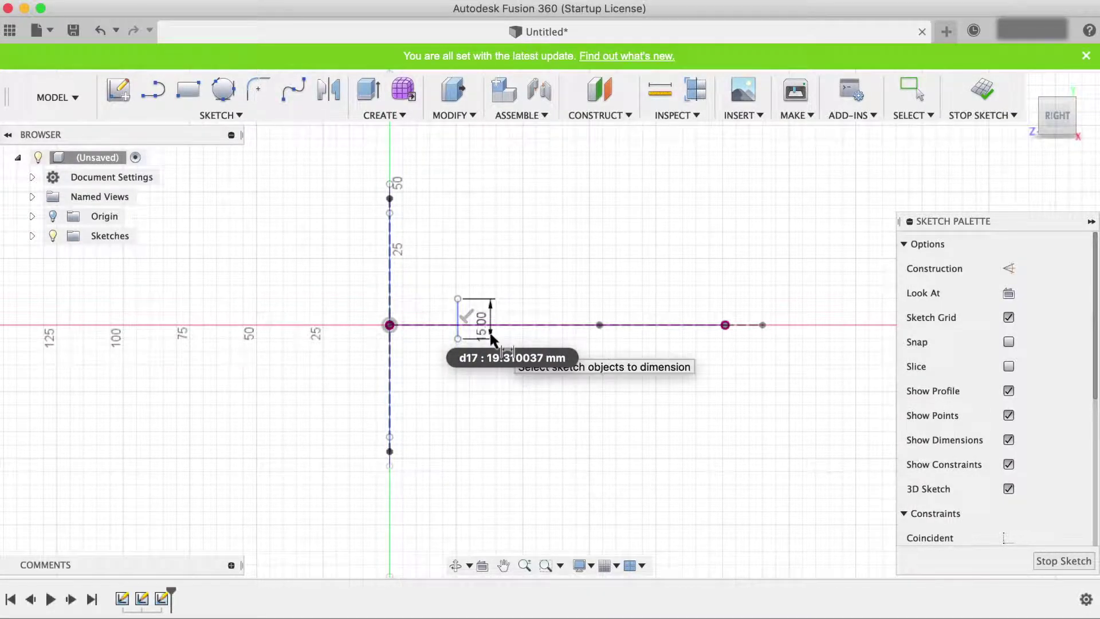
Step: Draw a line from the origin along the horizontal axis to the farthest point of the crescent sketch's centre line
key(l)
click(389, 325)
click(762, 325)
key(Escape)
Step: Apply a symmetry constraint to the endpoints of the 15 mm line about the horizontal centre line
scroll(480, 274, up, 3)
scroll(1014, 484, down, 5)
click(1008, 531)
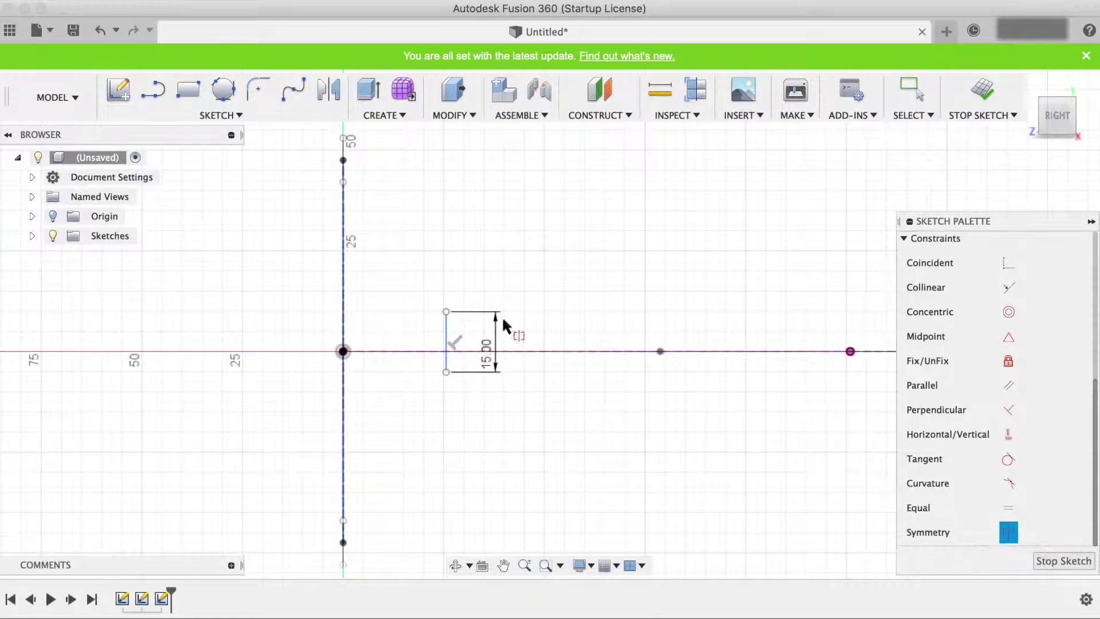
click(446, 373)
click(446, 352)
key(Escape)
Step: Dimension the distance between the 15 mm vertical line and the origin to 22.5 mm
key(d)
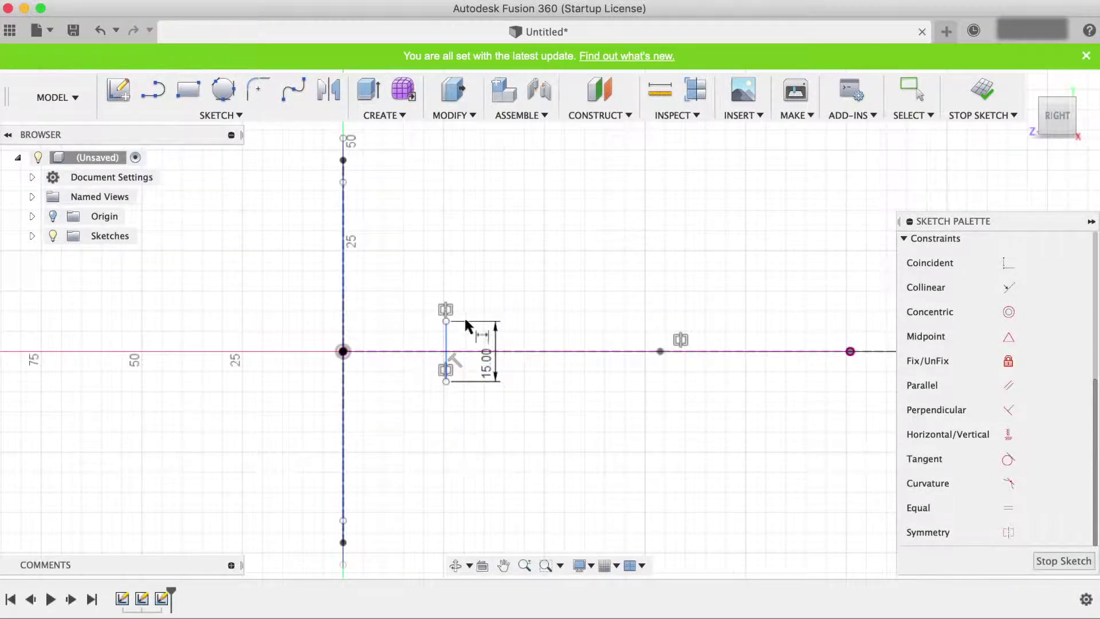
click(446, 339)
click(343, 351)
click(380, 411)
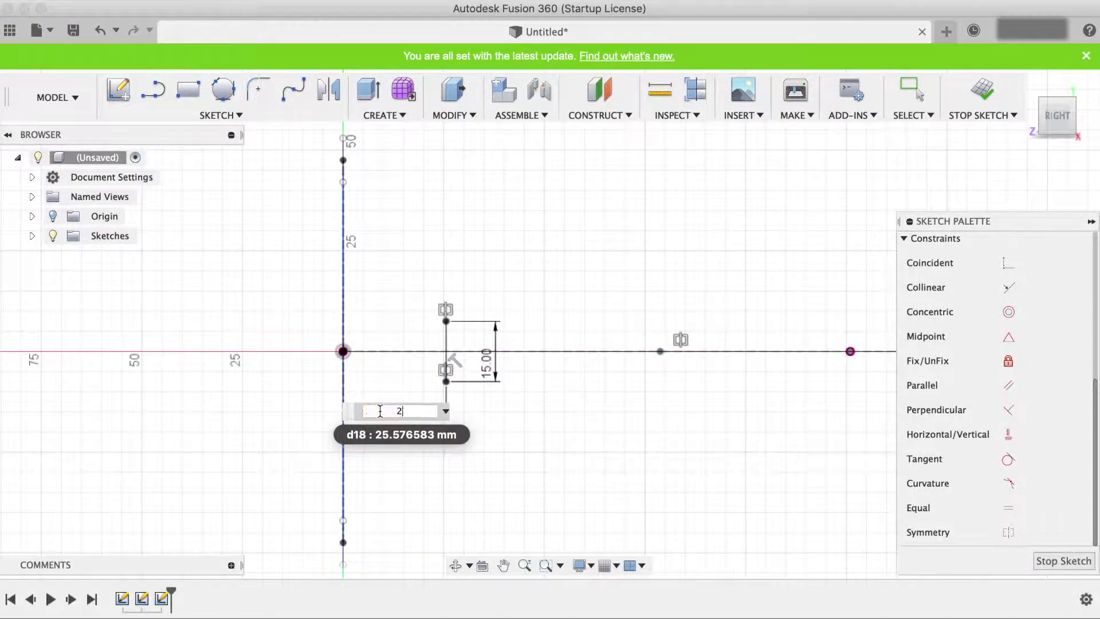
text(22.5)
key(Return)
key(Escape)
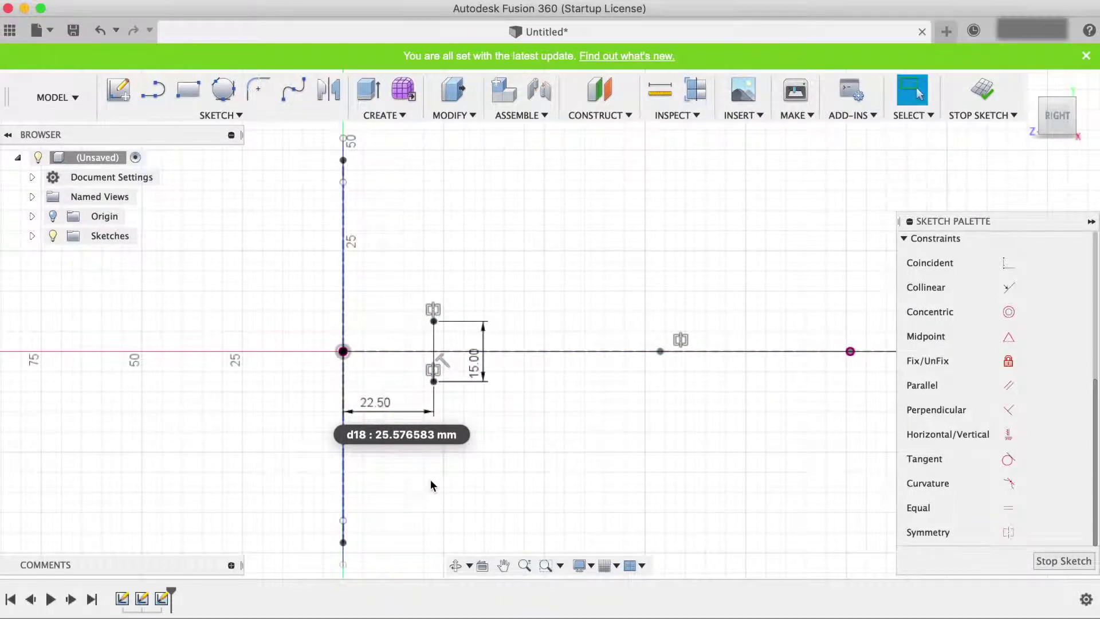
Step: Draw horizontal lines from both ends of the 15 mm line past the end of the centre line and close them into a long rectangle
key(l)
scroll(164, 402, down, 3)
click(321, 355)
click(770, 357)
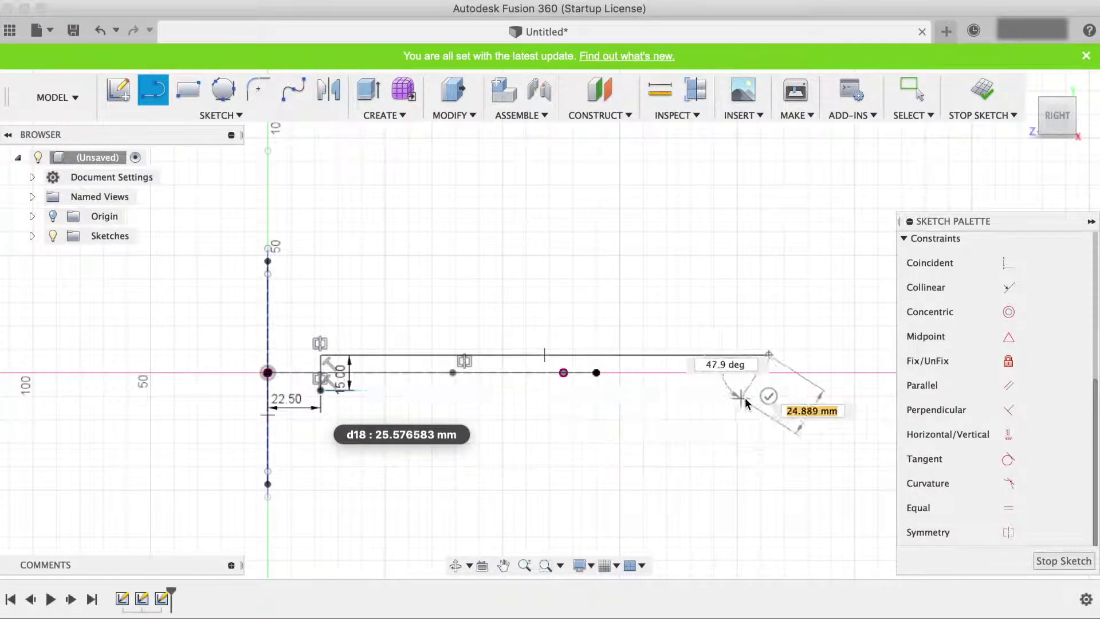
key(Escape)
click(320, 390)
click(769, 391)
click(769, 355)
key(Escape)
scroll(224, 388, up, 5)
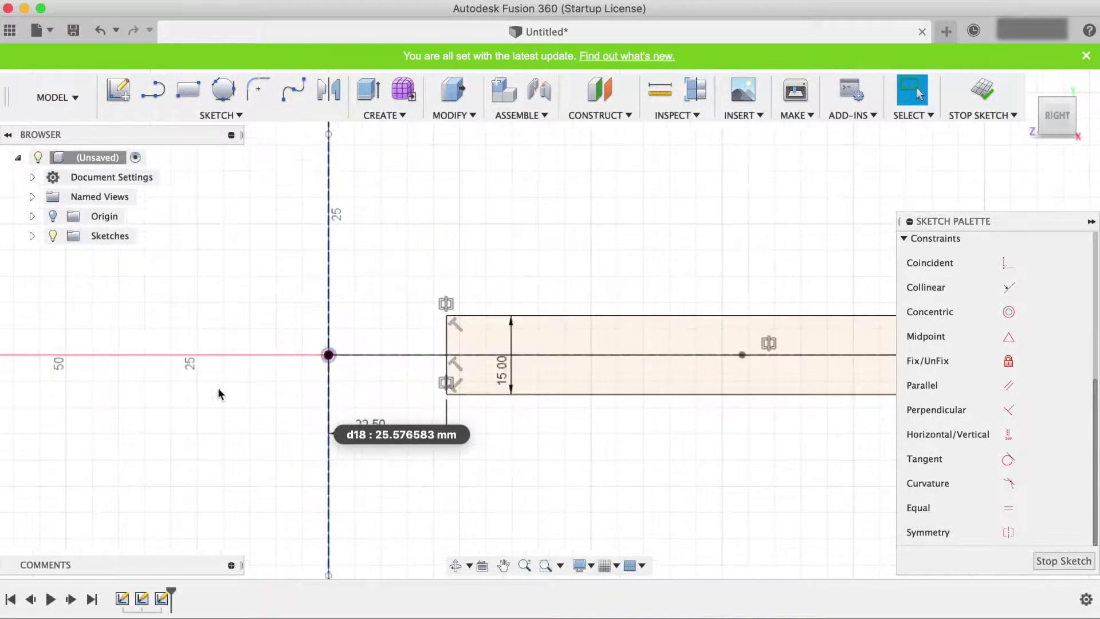
Step: Attach the side-view reference screenshot as a canvas on the side origin plane and calibrate it between two points across the drawn part's thickness
click(743, 92)
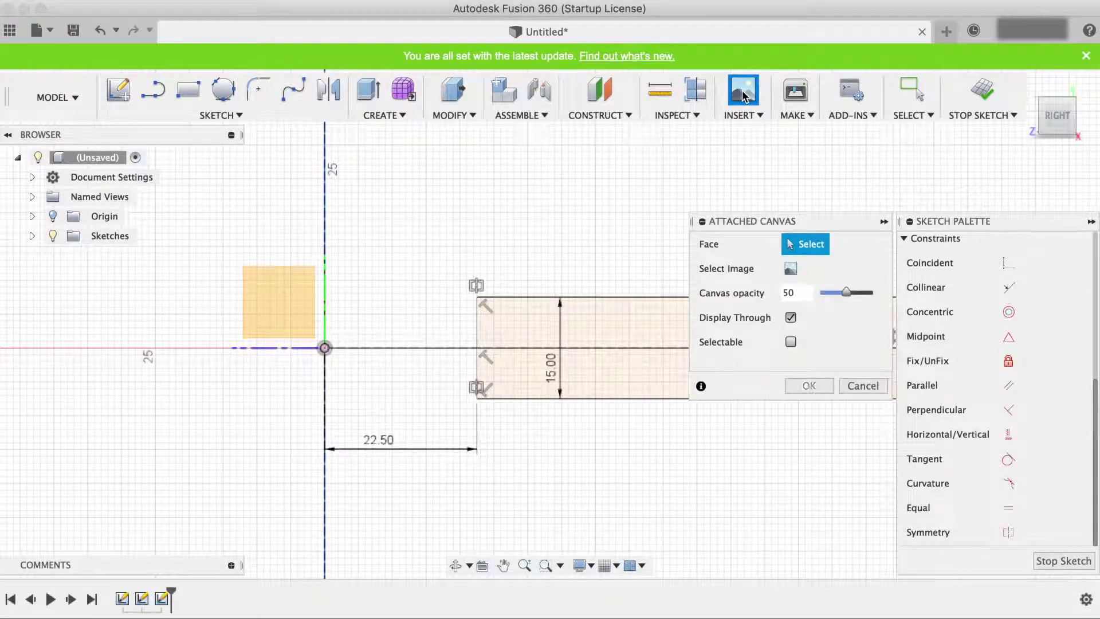
click(277, 287)
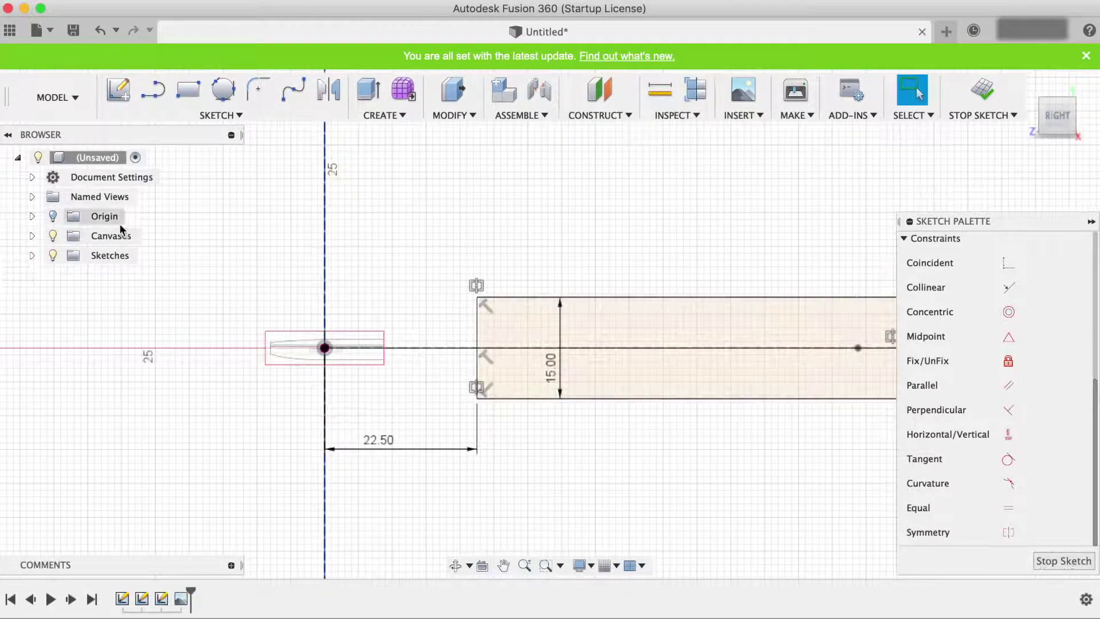
click(32, 235)
right_click(152, 255)
click(189, 306)
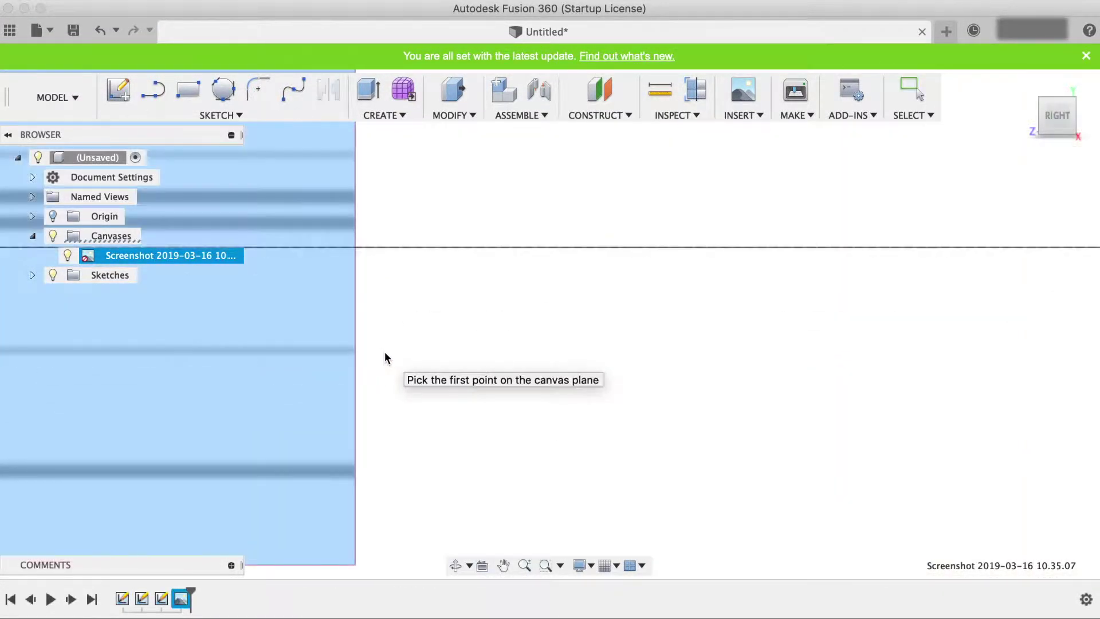
scroll(359, 205, down, 5)
click(357, 176)
click(357, 269)
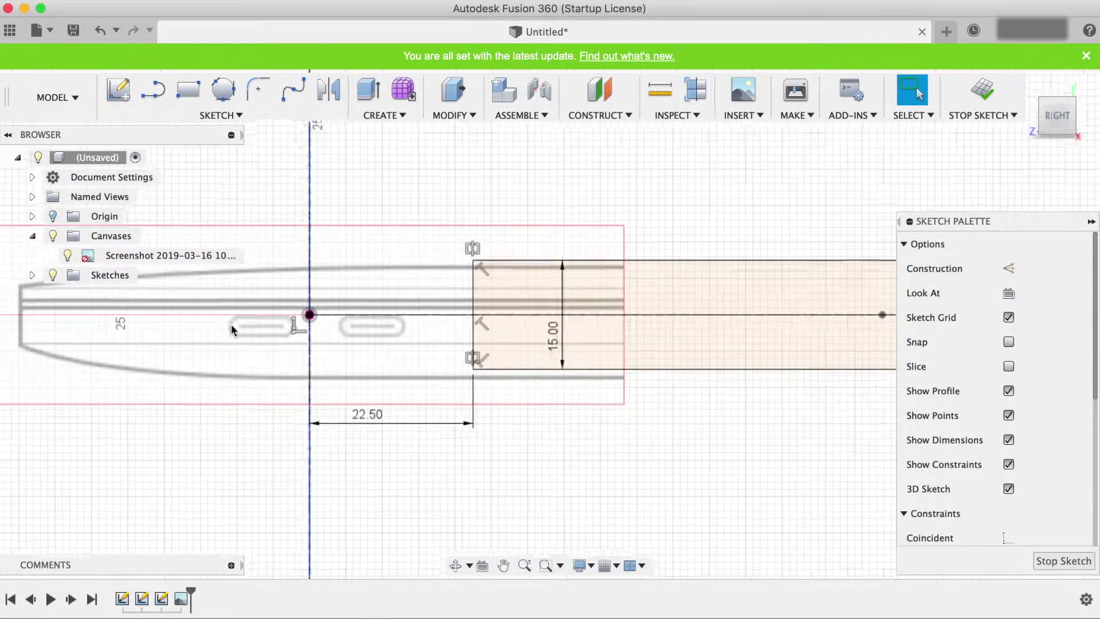
Step: Move the canvas to X 1.134 mm, Y -62.605 mm so the drawn part overlays the start of the rectangle
right_click(140, 256)
click(166, 289)
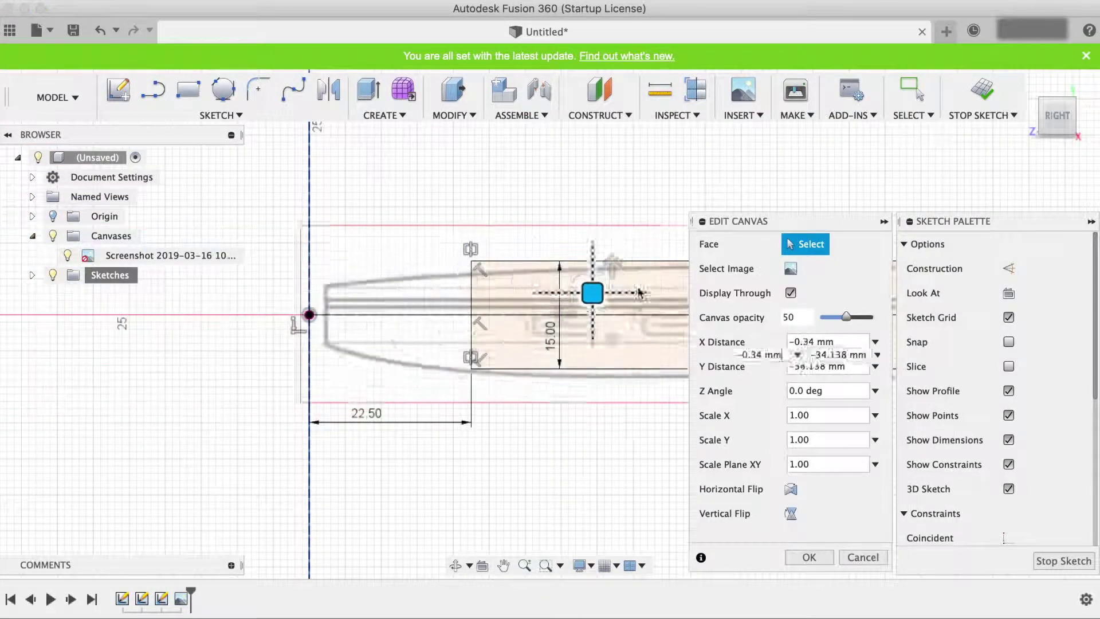
drag(736, 279, 741, 289)
scroll(668, 402, down, 4)
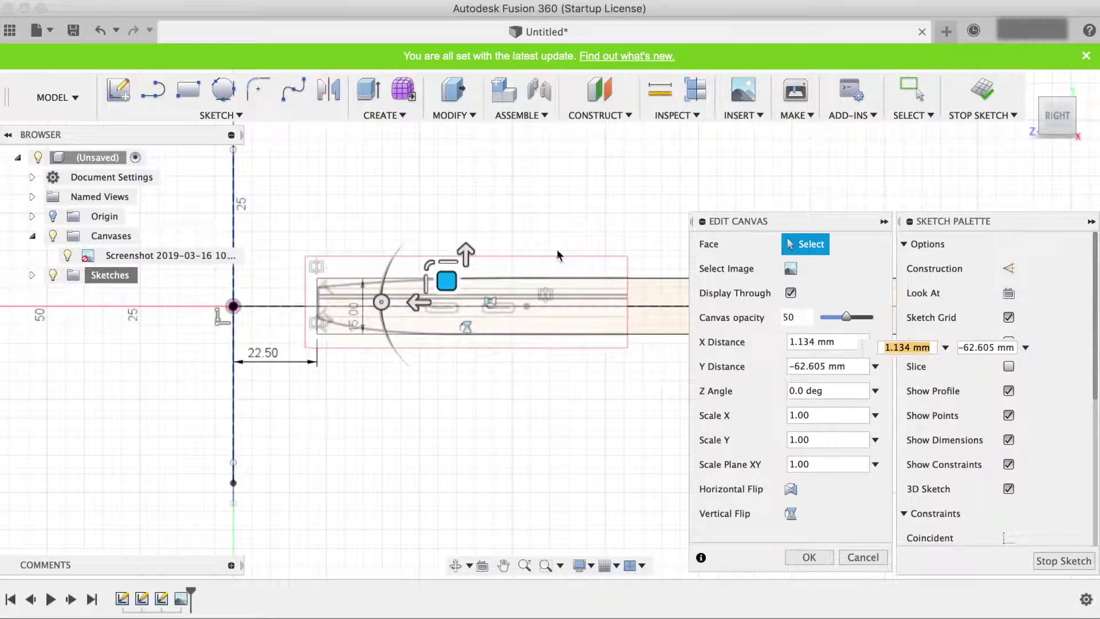
click(809, 557)
Step: Trace the drawn part's blunt end on the canvas with a vertical line dimensioned to 8 mm
scroll(208, 314, up, 5)
key(l)
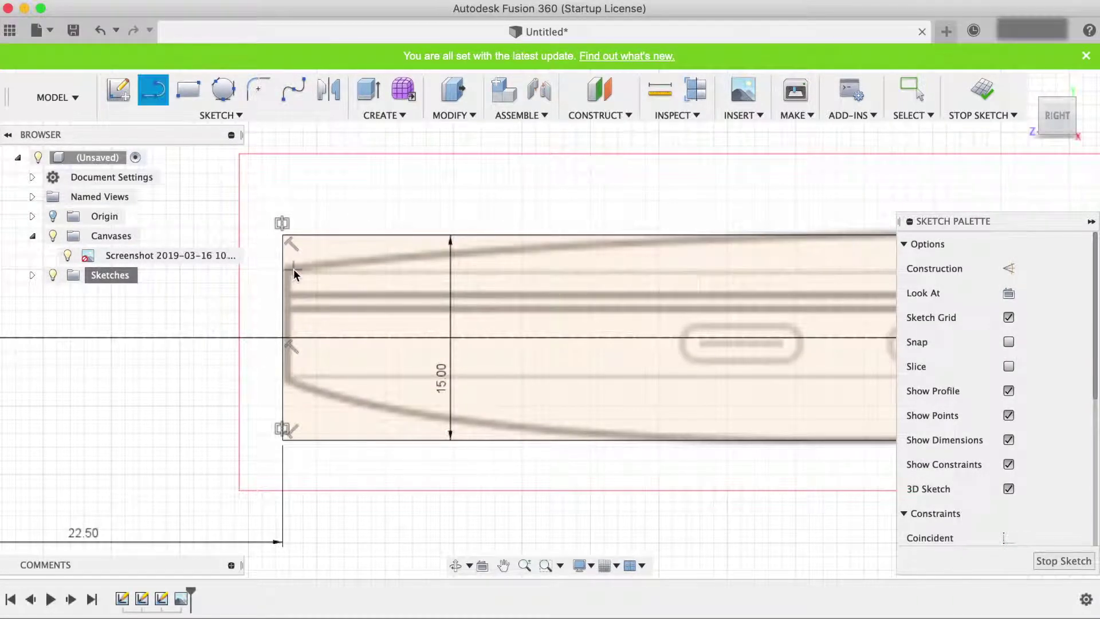
click(293, 269)
click(295, 379)
key(d)
click(294, 363)
click(327, 365)
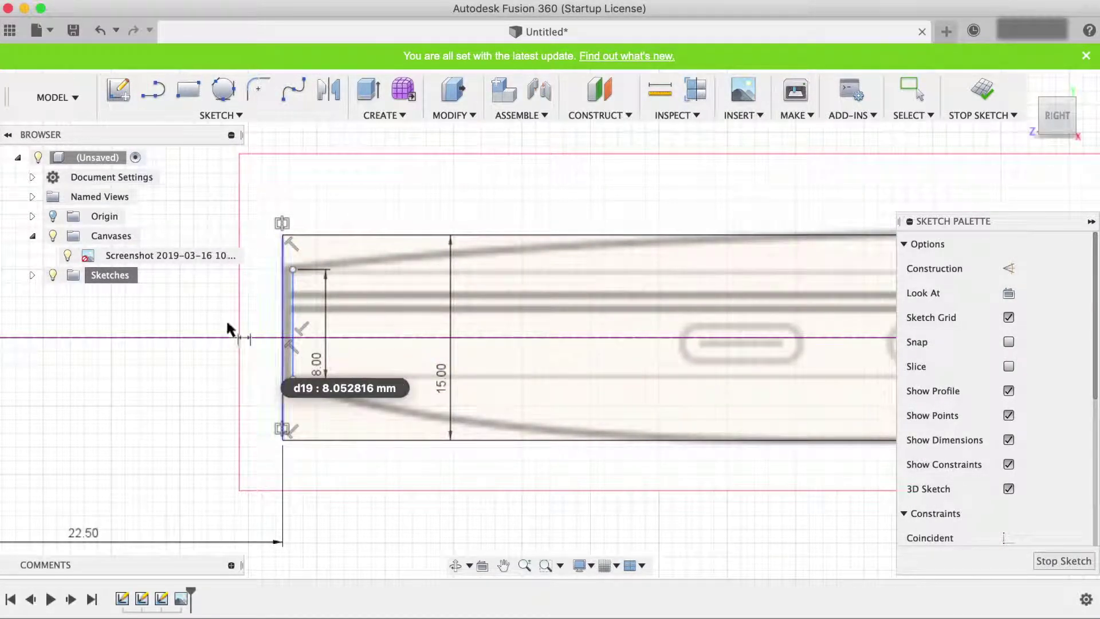
key(Escape)
Step: Apply a symmetry constraint to the endpoints of the 8 mm line about the horizontal centre line
scroll(974, 401, down, 5)
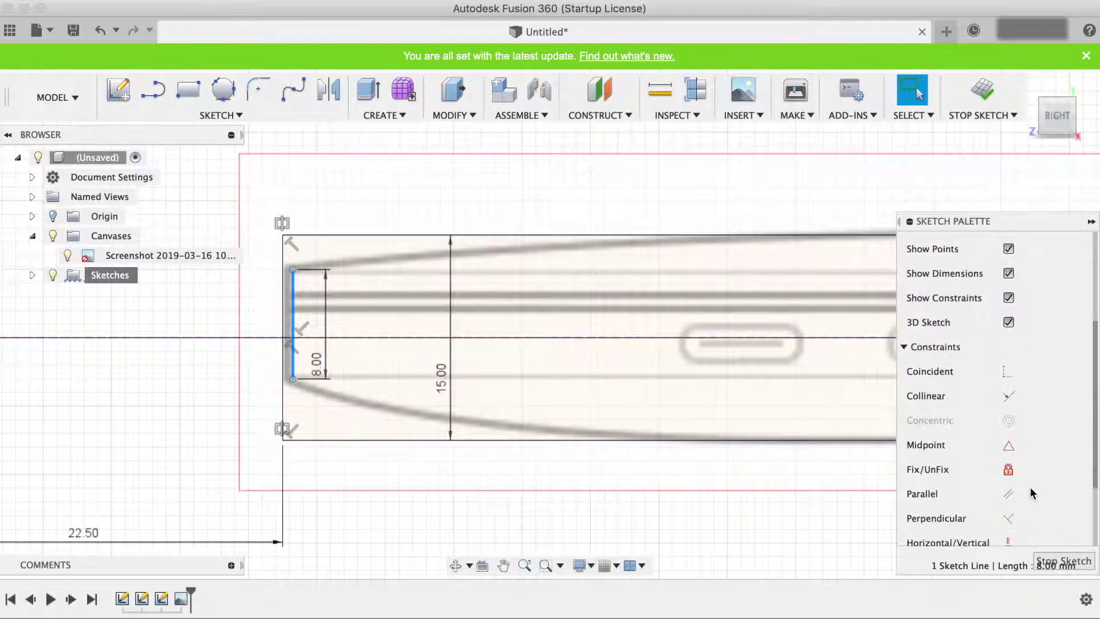
click(1009, 533)
click(293, 379)
click(344, 338)
Step: Make the 8 mm line's upper endpoint coincident with the rectangle's 15 mm end edge
click(1009, 263)
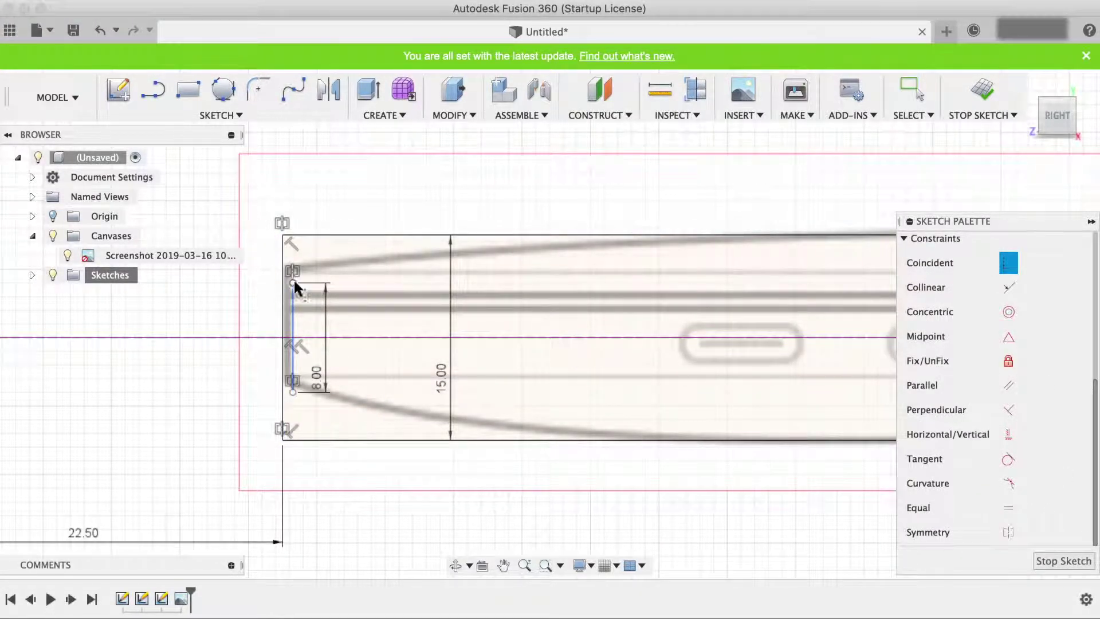
click(293, 283)
click(283, 258)
key(Escape)
click(1009, 263)
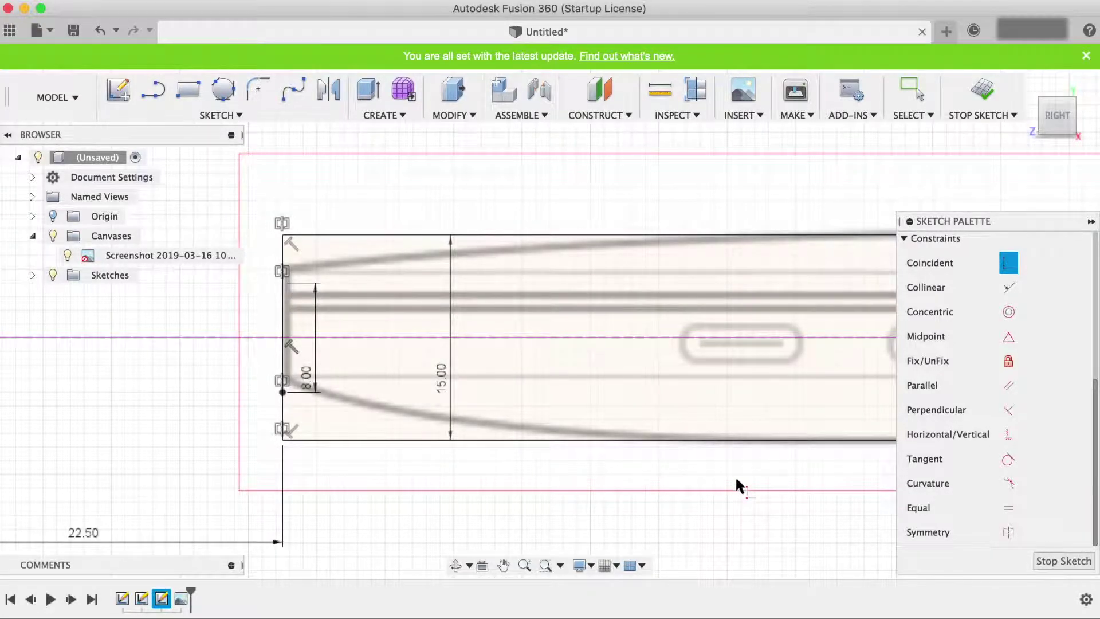
key(Escape)
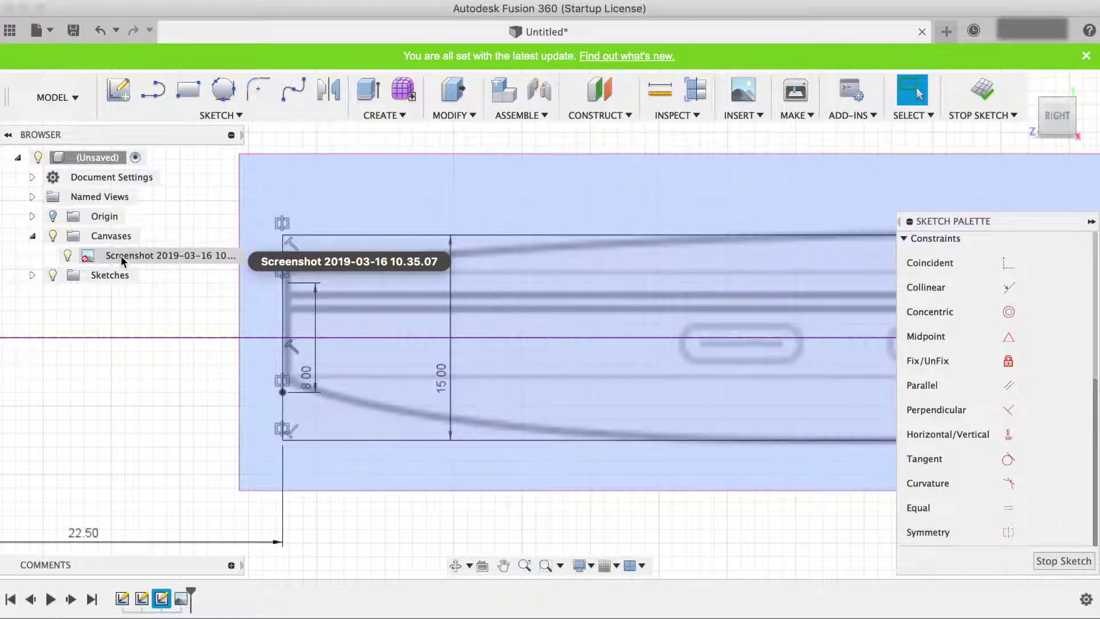
Step: Rotate the reference canvas by setting its Z angle to 0.75 degrees
right_click(129, 257)
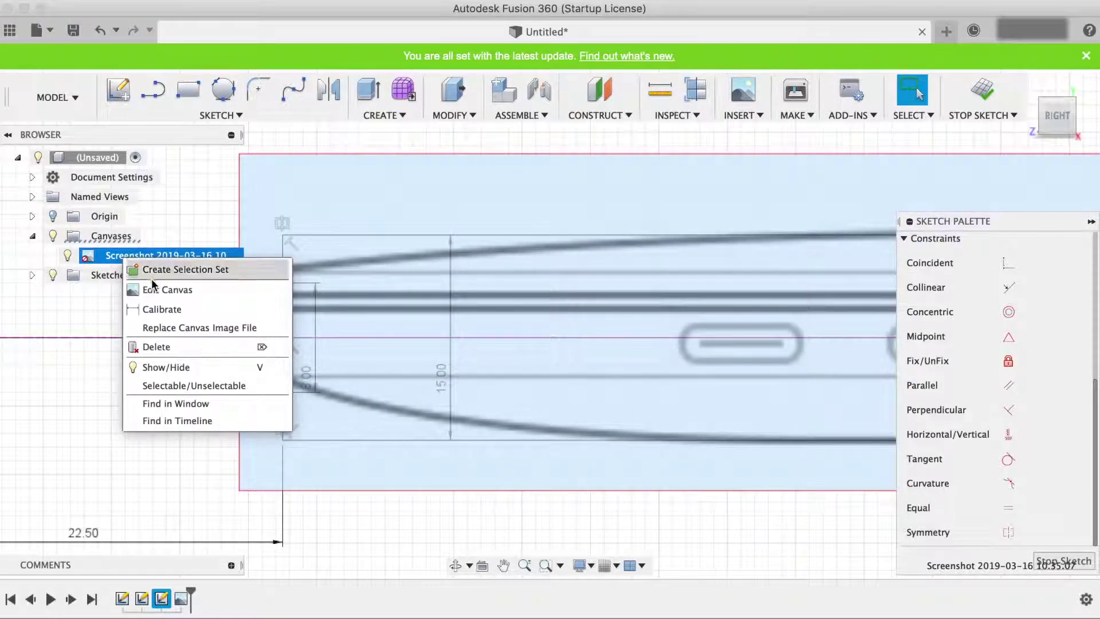
click(152, 286)
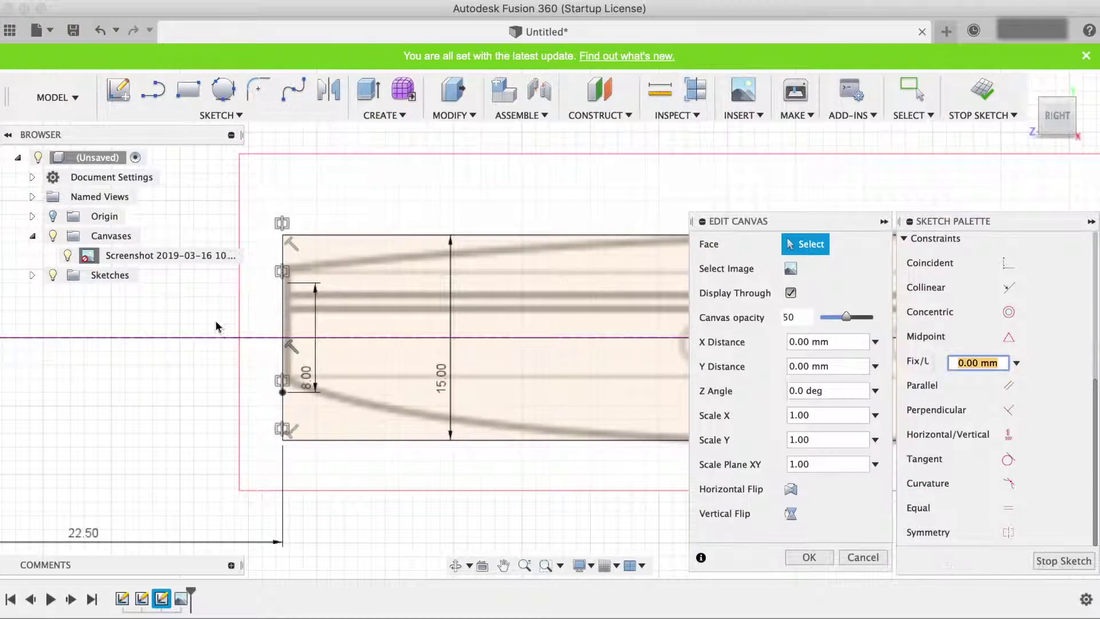
click(838, 390)
text(0.75)
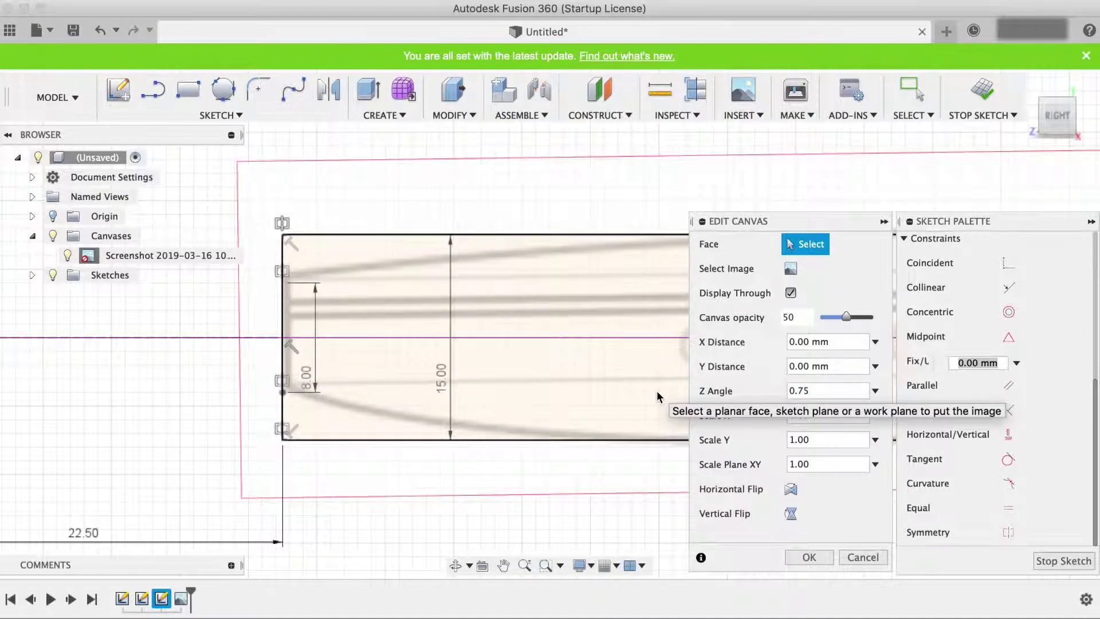
key(Return)
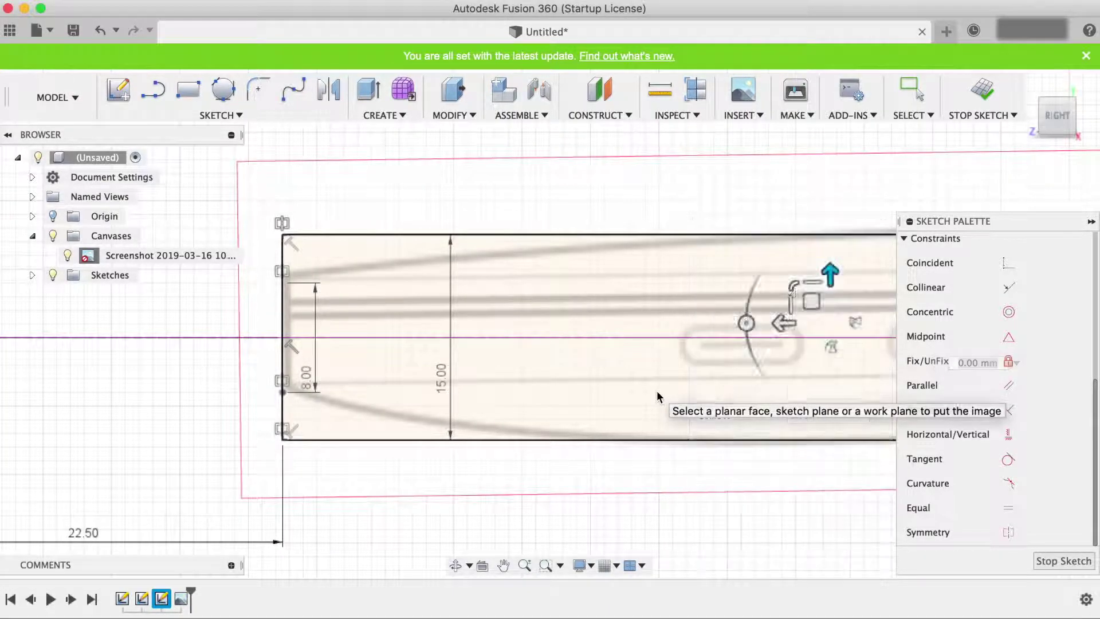
Step: Draw a three-point spline along the canvas's lower curve, from the 8 mm line's lower endpoint to the rectangle's lower edge
scroll(193, 358, down, 5)
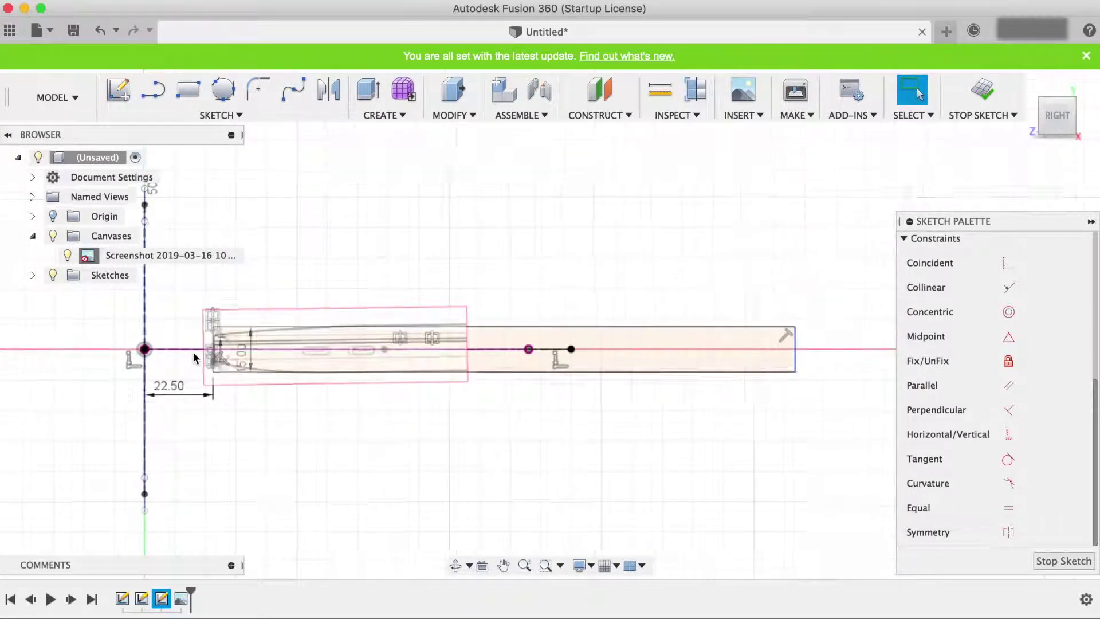
scroll(194, 358, up, 10)
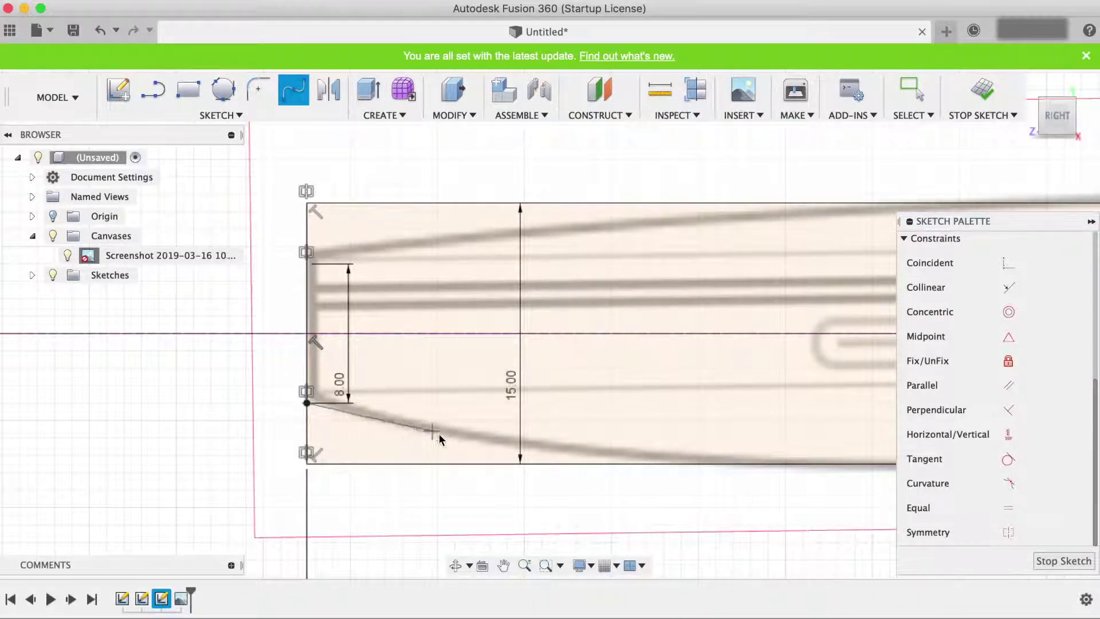
click(827, 464)
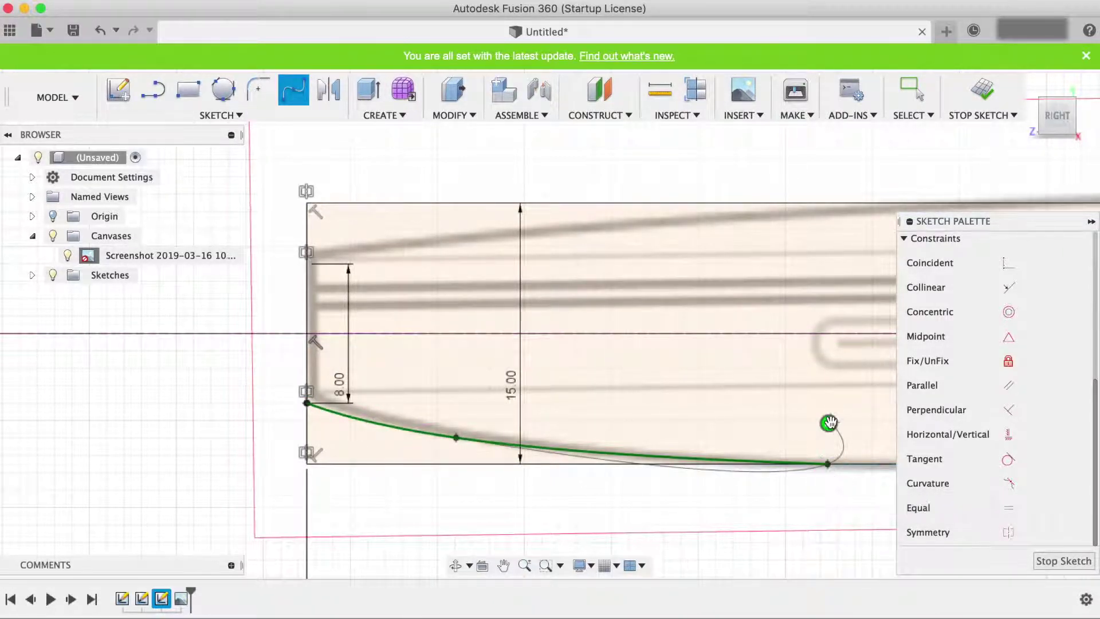
click(828, 425)
Step: Mirror the spline across the horizontal centre line and finish the sketch
click(328, 89)
click(368, 423)
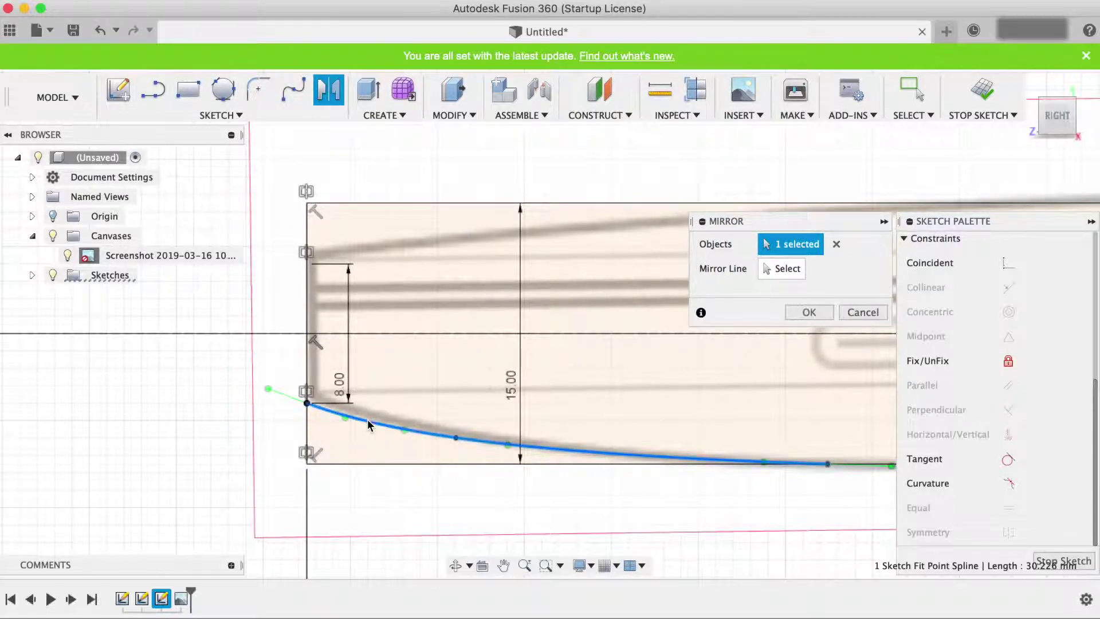
click(780, 269)
click(813, 333)
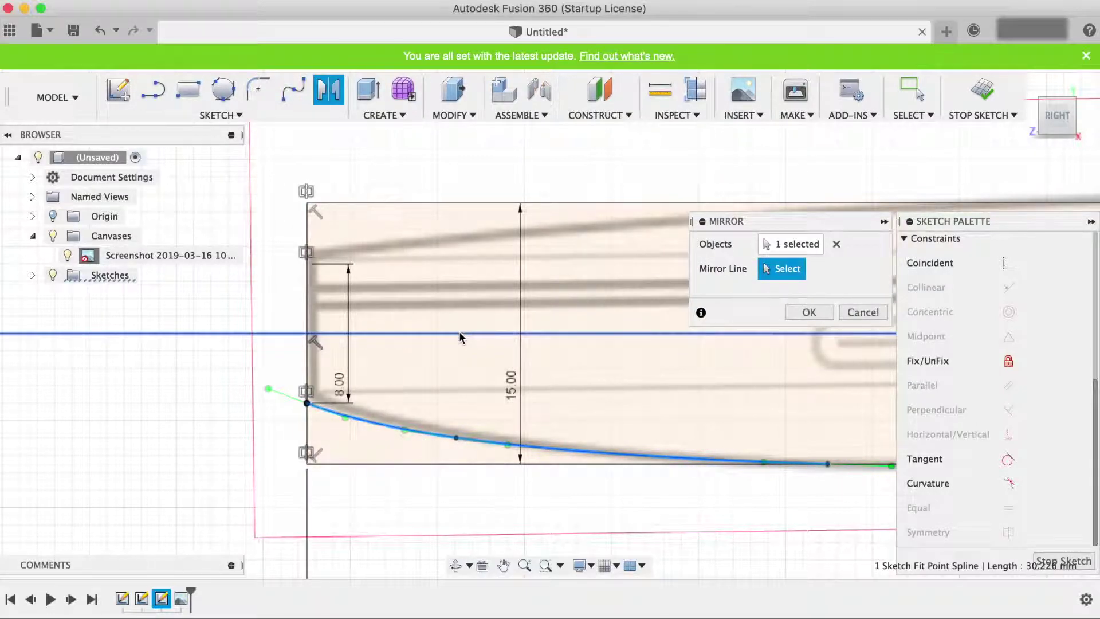
click(808, 312)
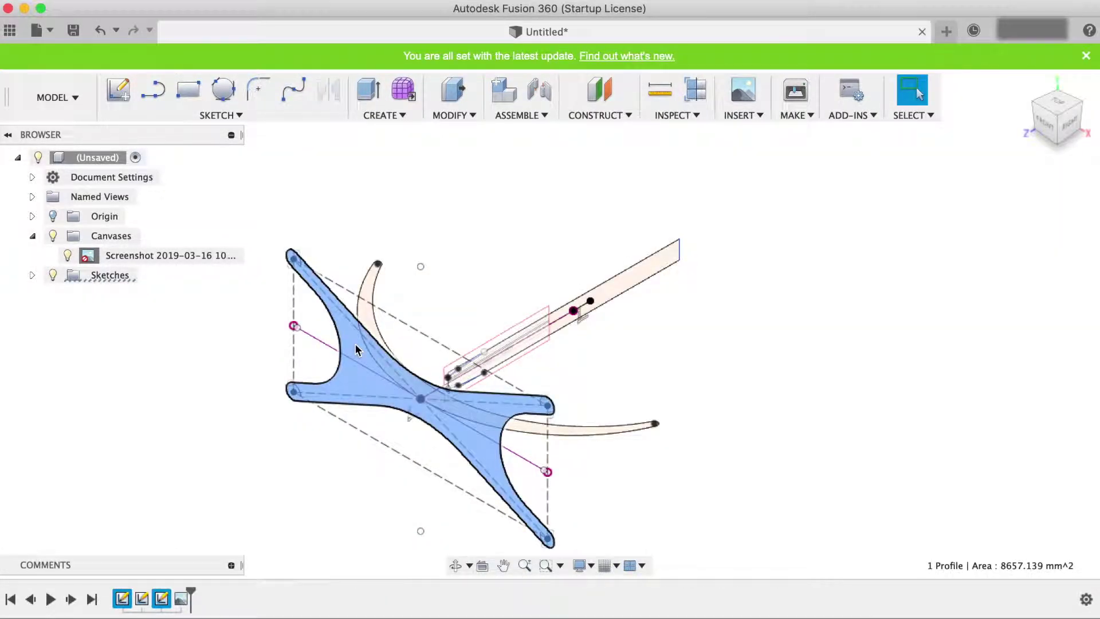
Step: Extrude the X-shaped profile by -12 mm as a new body
key(e)
drag(421, 400, 431, 406)
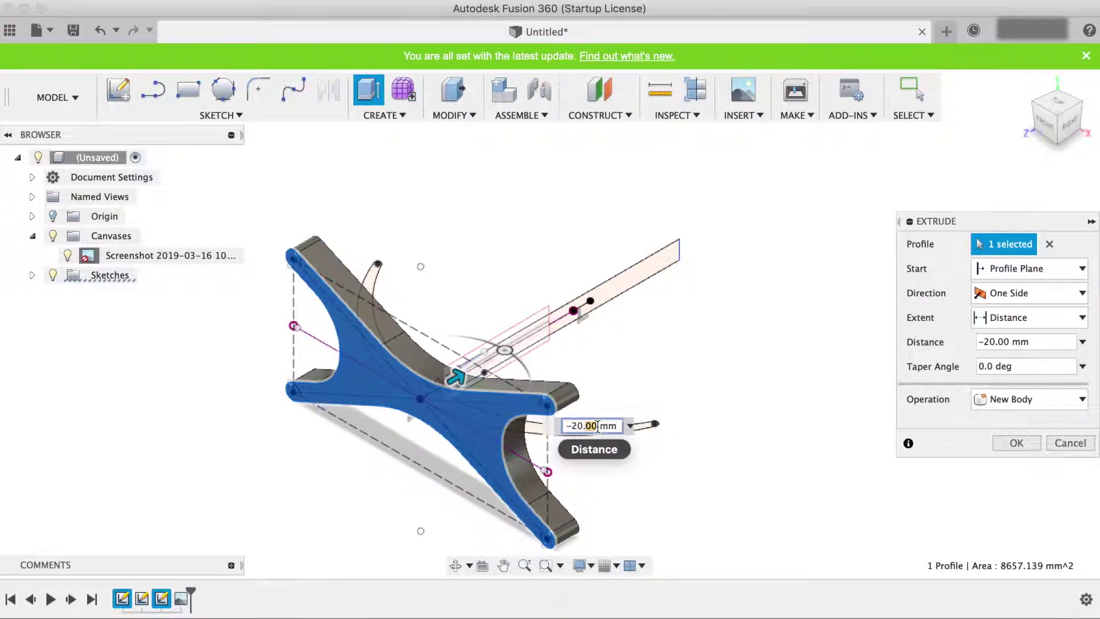
text(-12)
key(Return)
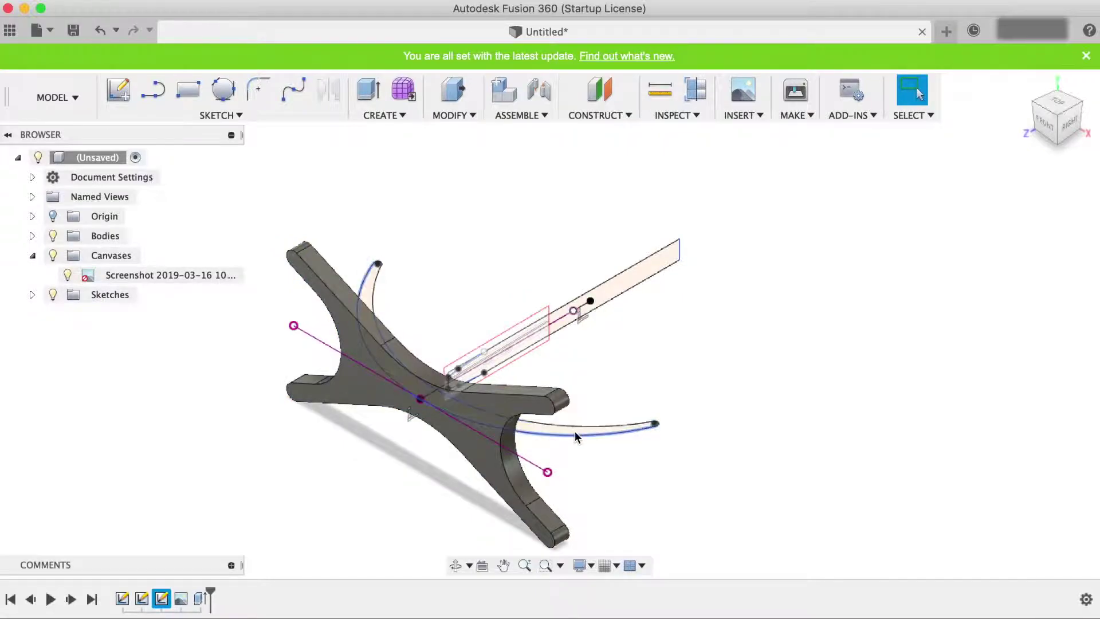
Step: Extrude the crescent profile symmetrically to a whole length of 34 mm as a new body
key(e)
click(555, 428)
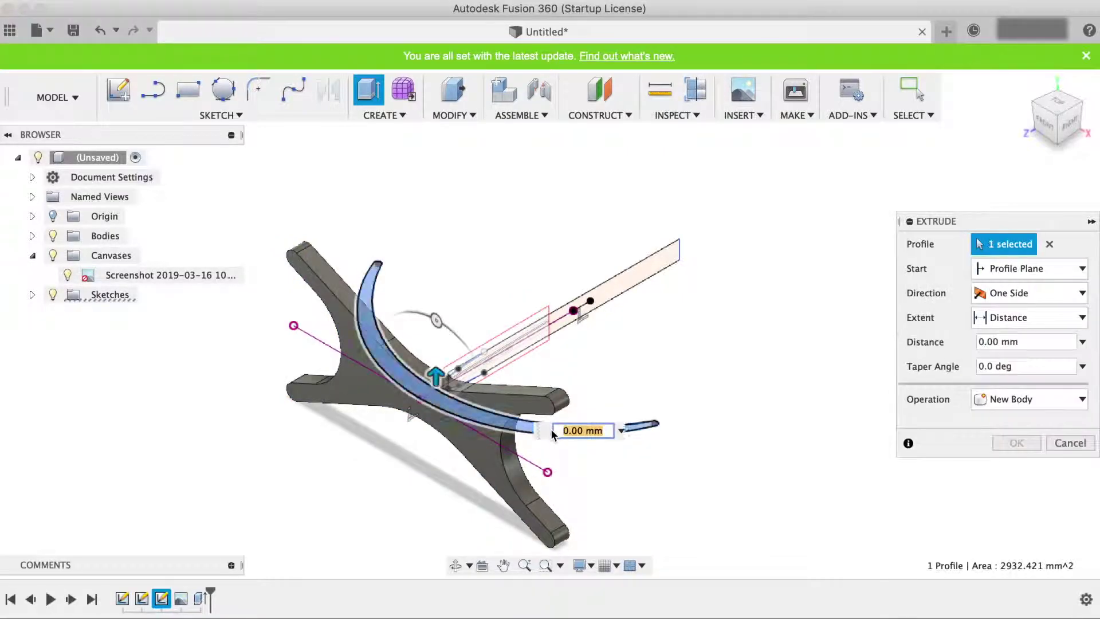
click(1038, 294)
click(1014, 349)
click(1010, 343)
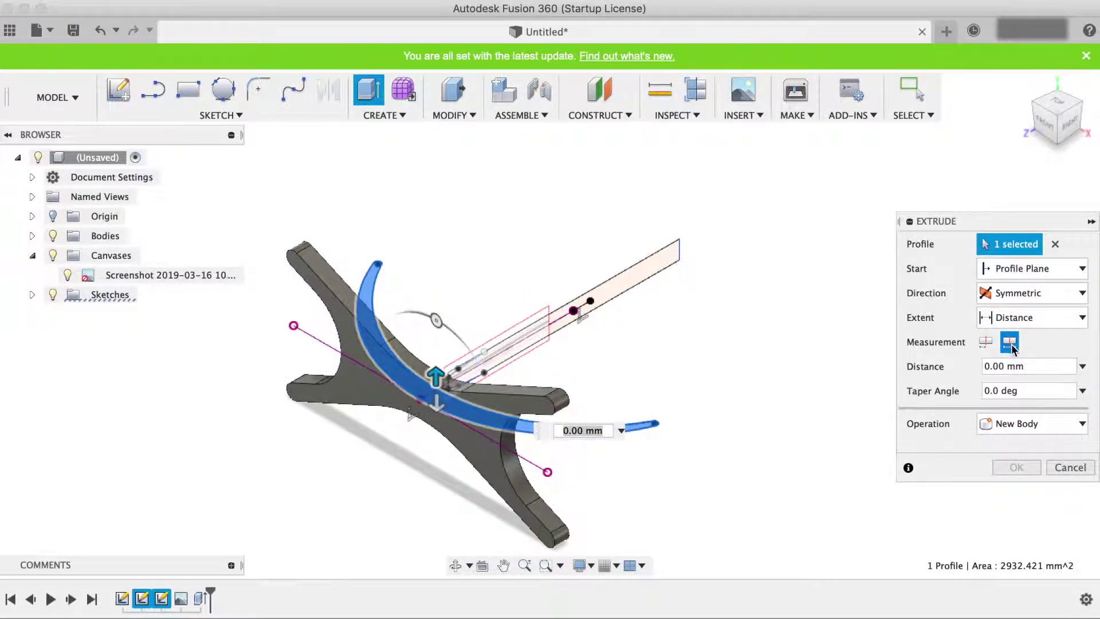
text(34)
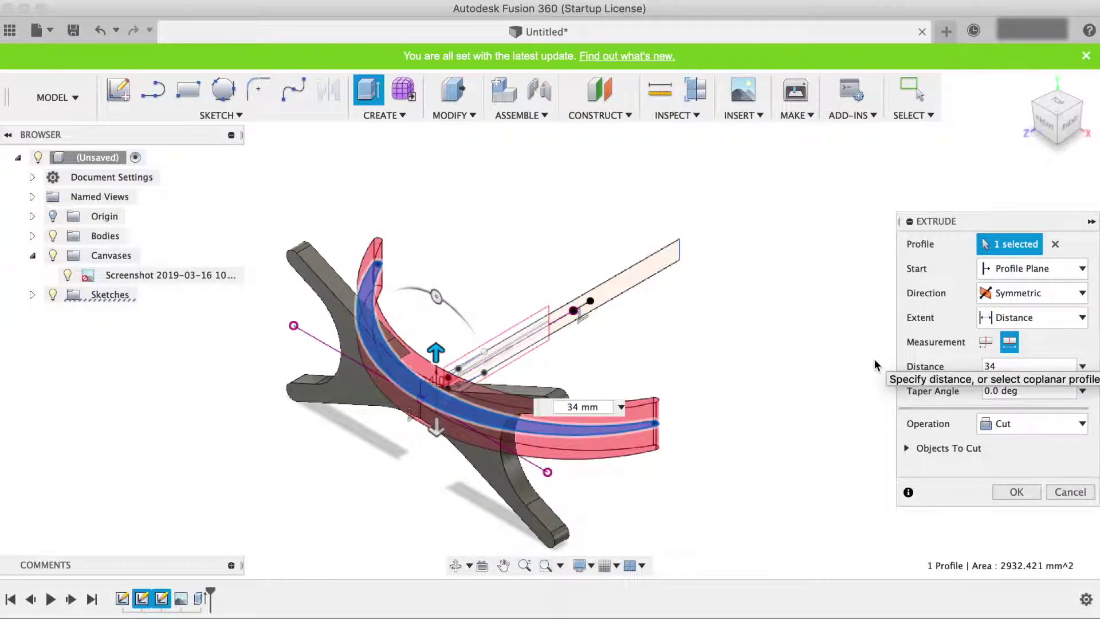
click(1037, 424)
click(1034, 498)
click(1022, 465)
Step: Extrude the tapered side profile symmetrically by 130 mm per side, adding a solid slab instead of cutting
key(e)
click(619, 292)
click(1037, 293)
click(1014, 347)
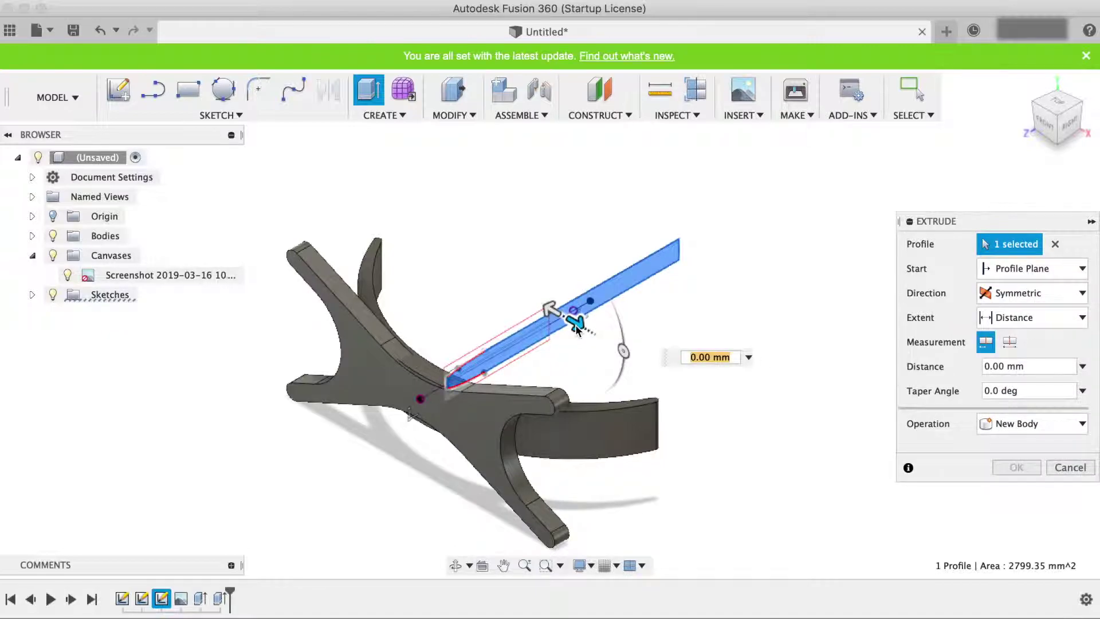
drag(573, 312, 740, 414)
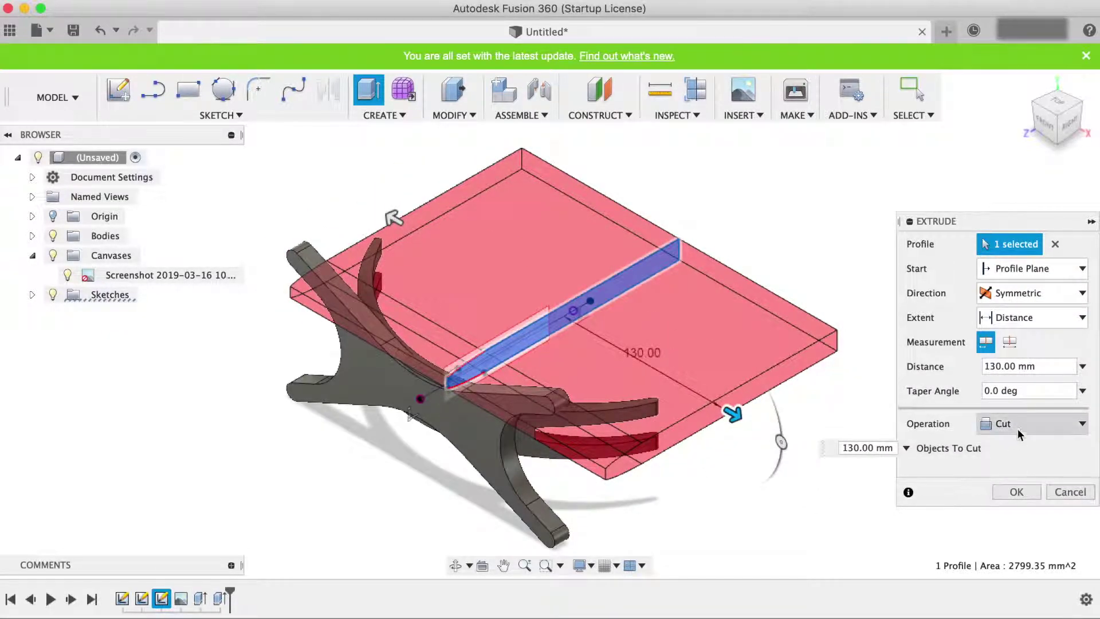
click(1019, 428)
click(1020, 463)
click(1016, 491)
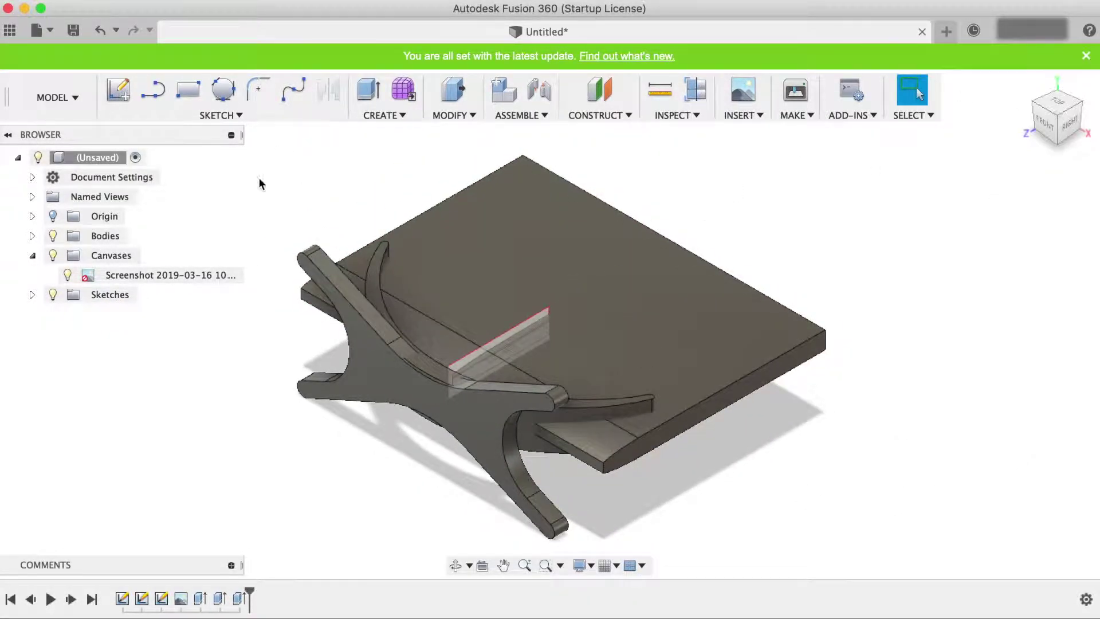
Step: Hide the slab and crescent bodies, leaving only the X-shaped body visible
click(32, 236)
click(67, 275)
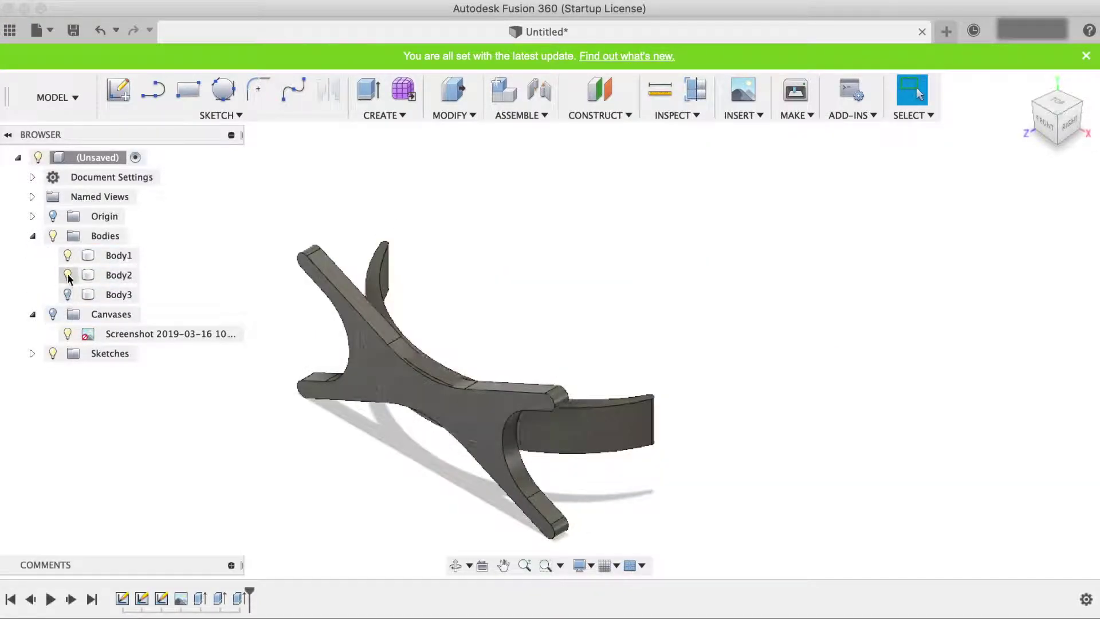
click(67, 275)
Step: Fillet the edge loop around one face of the X-shaped body with a 6 mm radius
click(454, 115)
click(459, 151)
click(357, 299)
text(12)
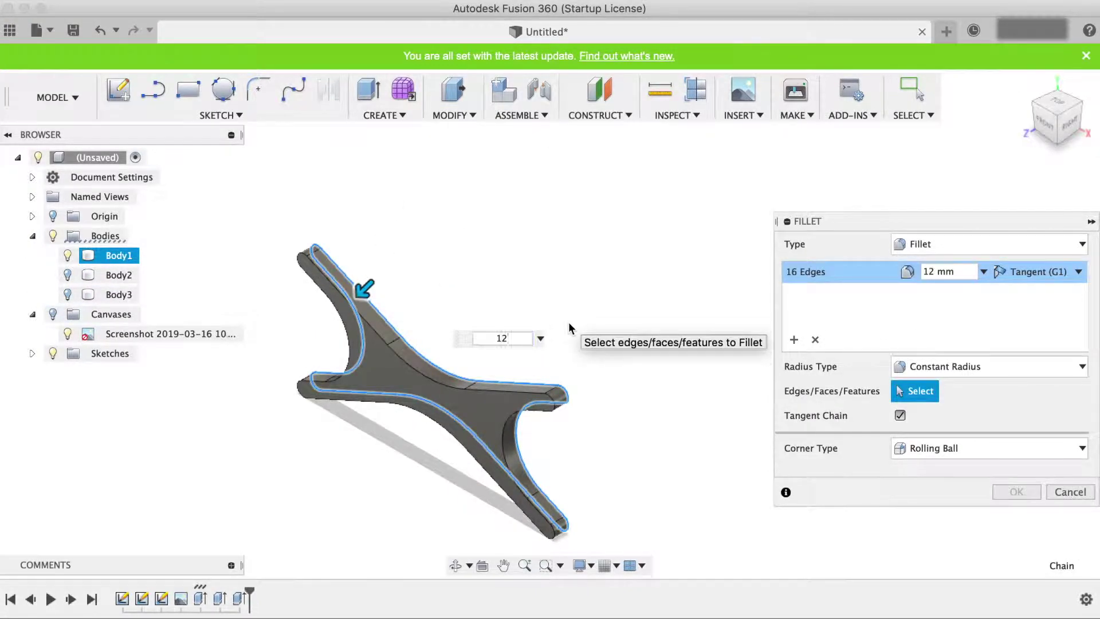
key(BackSpace)
key(BackSpace)
text(6)
click(1038, 105)
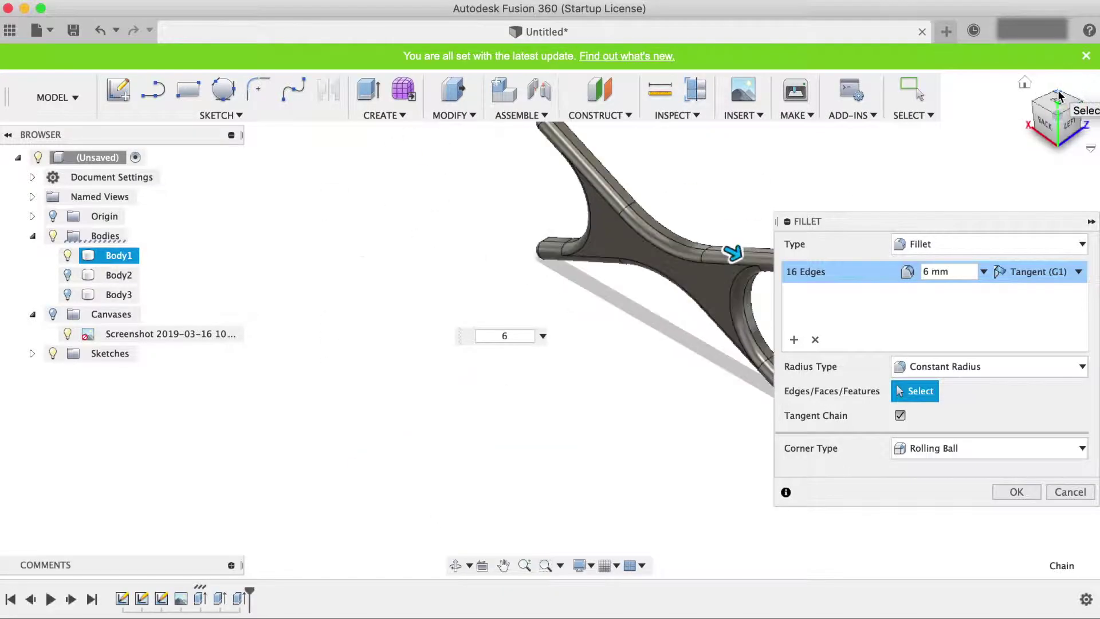
click(1017, 492)
Step: Show only the crescent body and fillet its edges with a 2.5 mm radius
click(68, 255)
click(68, 275)
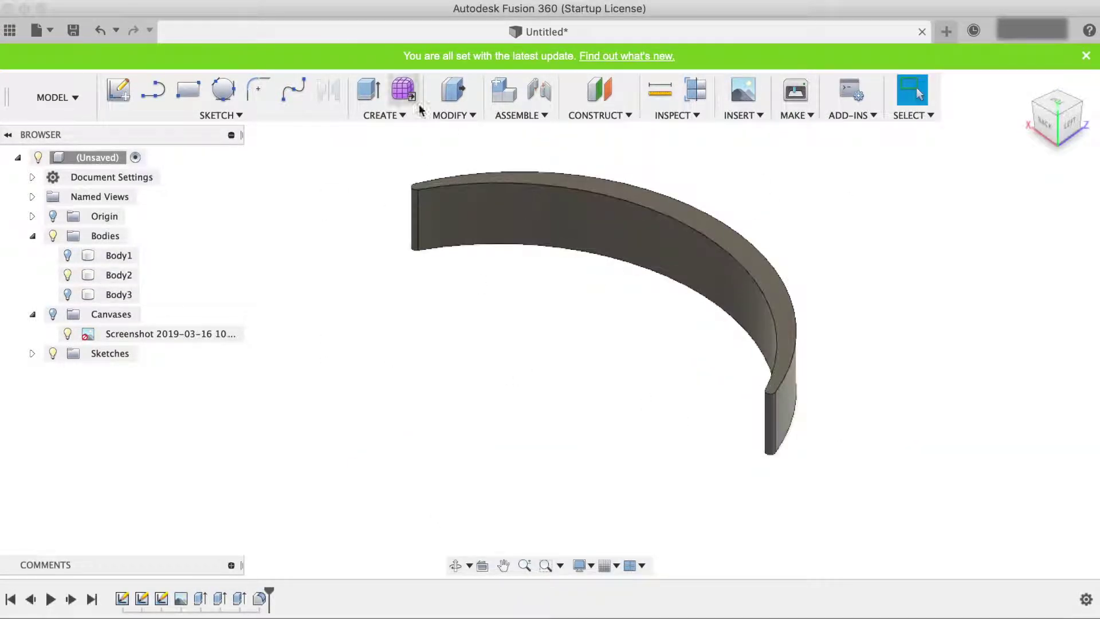
click(453, 115)
click(458, 151)
click(501, 184)
text(2.5)
key(Return)
Step: Show the X-shaped body and combine it with the crescent into a single body
click(67, 255)
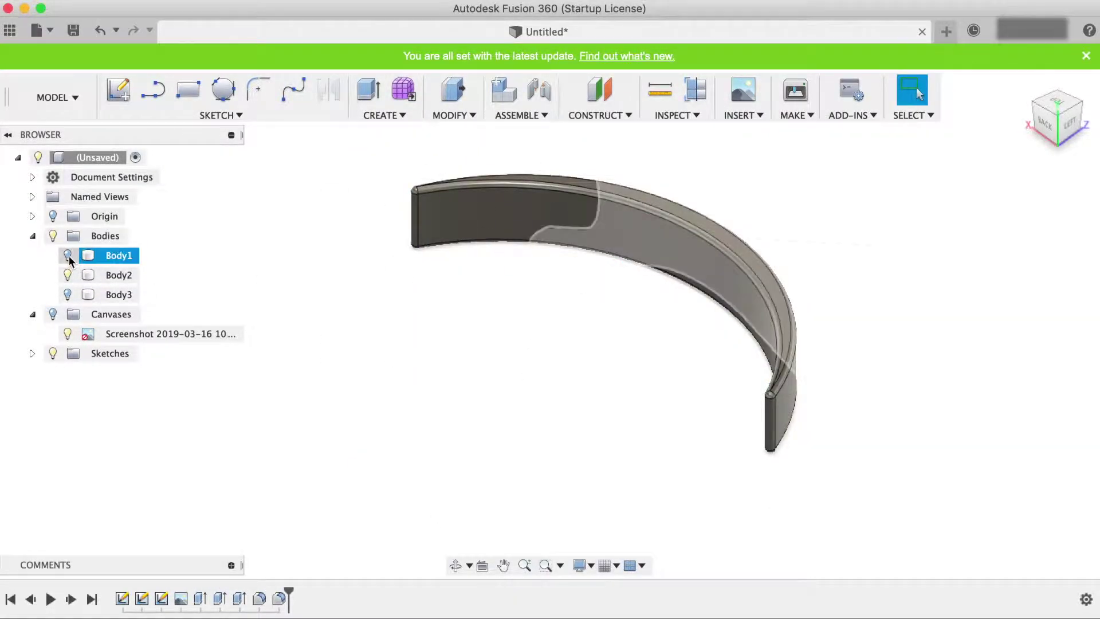
click(453, 115)
click(457, 235)
click(603, 226)
click(630, 168)
click(1016, 386)
Step: Cut the slab from the joined body with Combine, keeping the tool body, and hide the slab
click(67, 275)
click(454, 116)
click(457, 234)
click(705, 233)
click(688, 321)
click(1073, 293)
click(1013, 336)
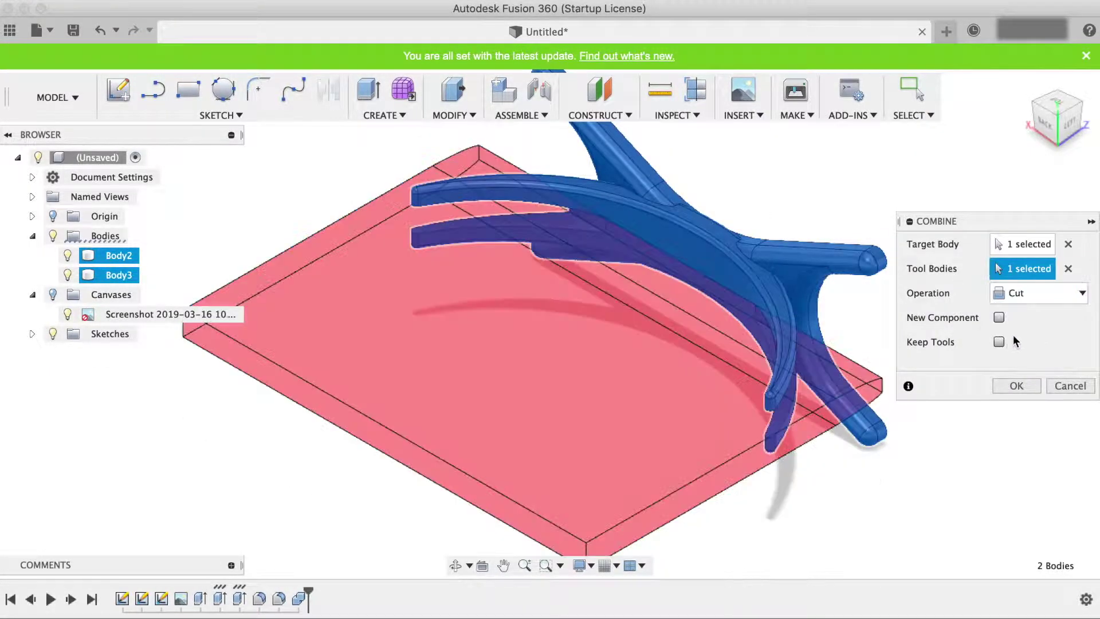
click(1019, 384)
click(67, 275)
Step: Fillet the sharp edges left by the slab cut in the joined body with a 1 mm radius
scroll(538, 155, up, 3)
click(454, 115)
click(457, 150)
click(492, 219)
click(508, 263)
scroll(499, 207, down, 2)
click(731, 488)
click(736, 376)
click(509, 238)
shift+middle_drag(509, 238, 661, 483)
click(703, 480)
click(945, 271)
text(1)
key(Return)
Step: Open the appearance settings and browse the library to the opaque Paek (Beige) material for the joined body
shift+middle_drag(857, 275, 625, 332)
key(a)
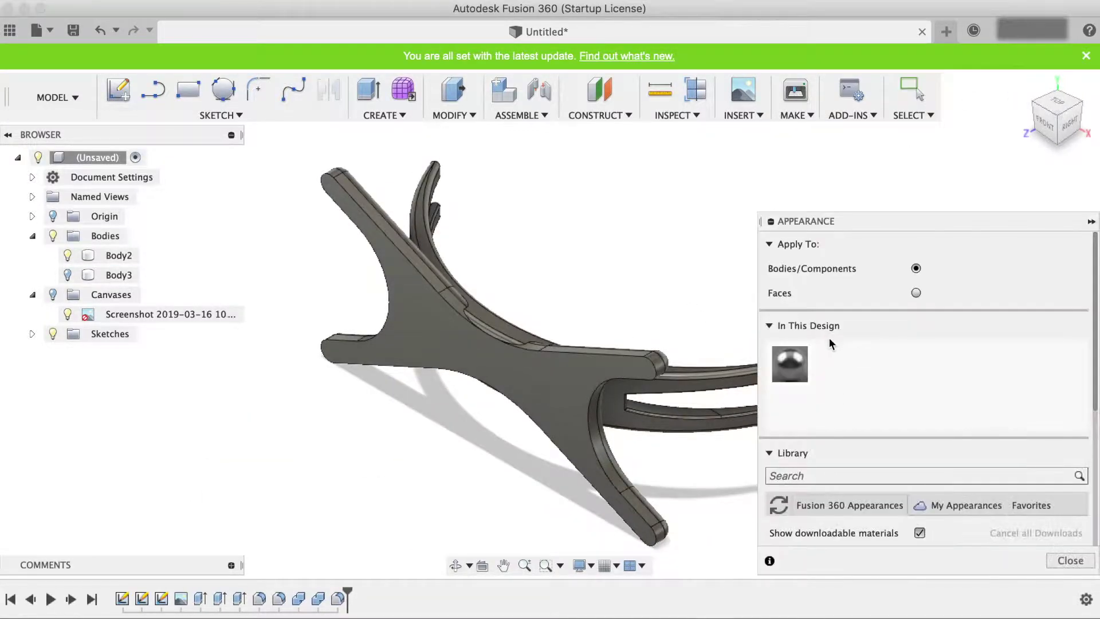
scroll(813, 390, down, 5)
click(855, 450)
scroll(847, 462, down, 3)
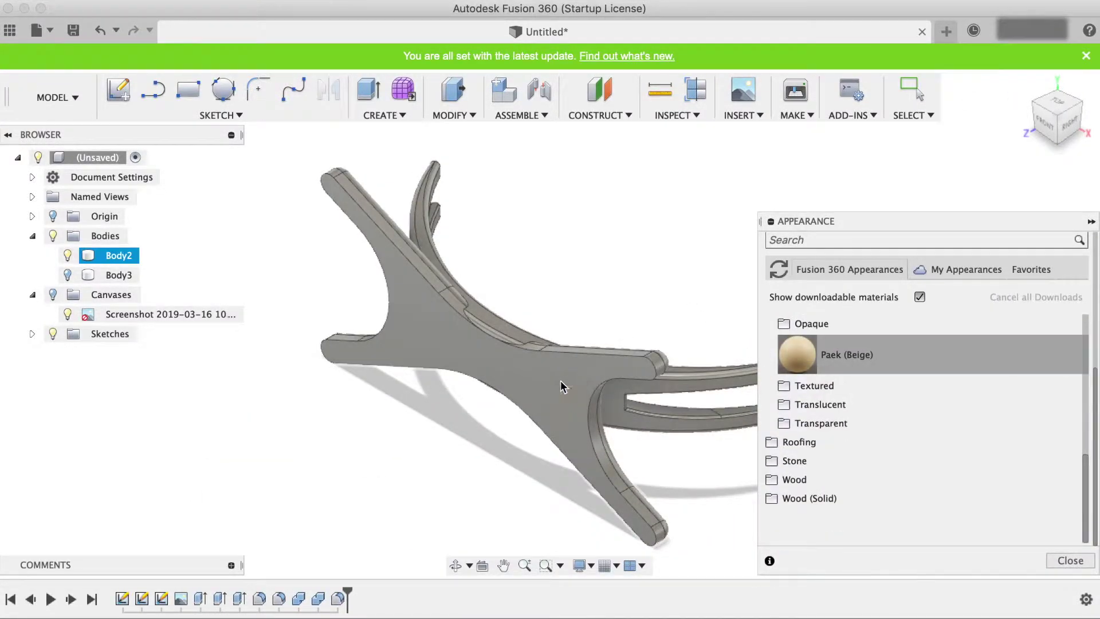